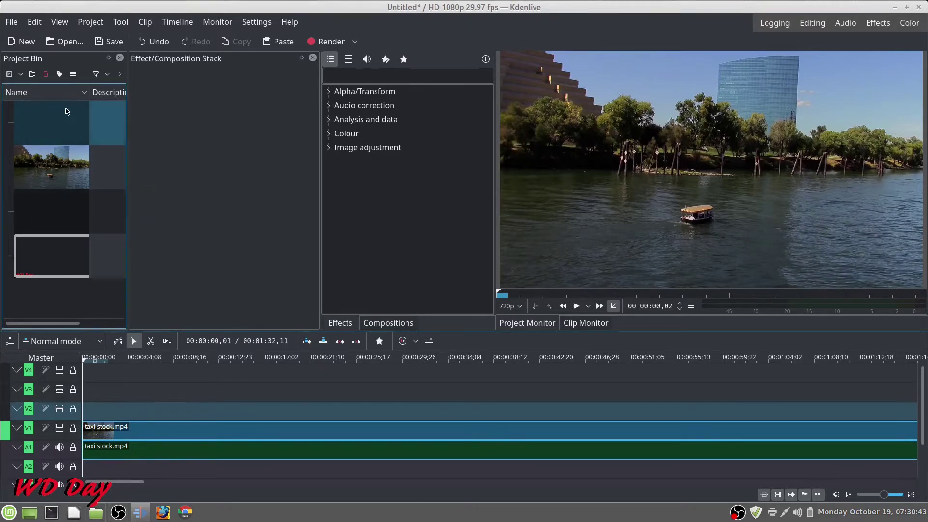
Place the 'Kdenlive 20.08.2' title on the timeline and 'The new version of' at the start of V2.
drag(64, 126, 164, 372)
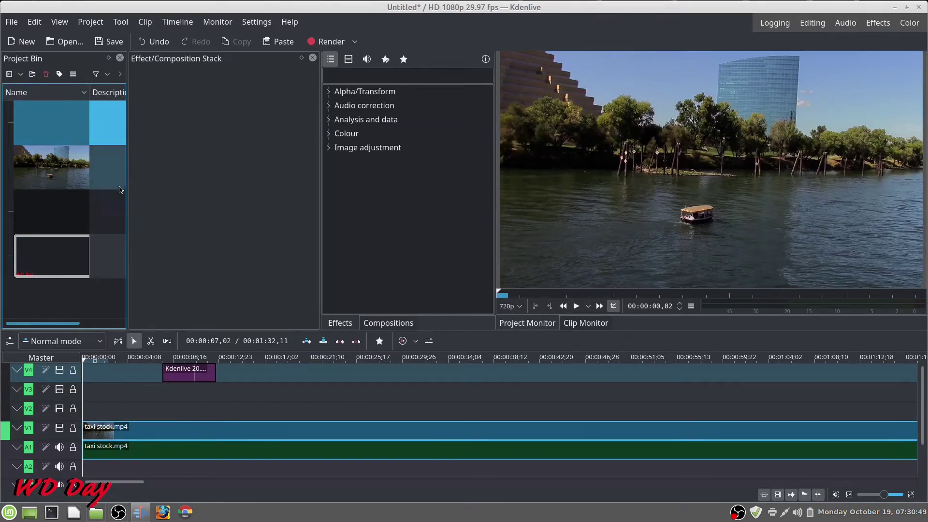
click(59, 209)
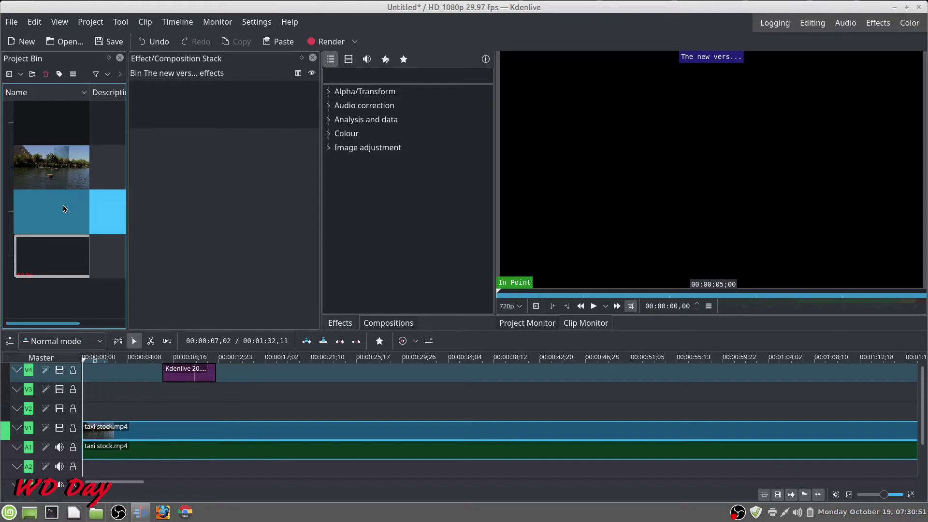
drag(63, 209, 86, 413)
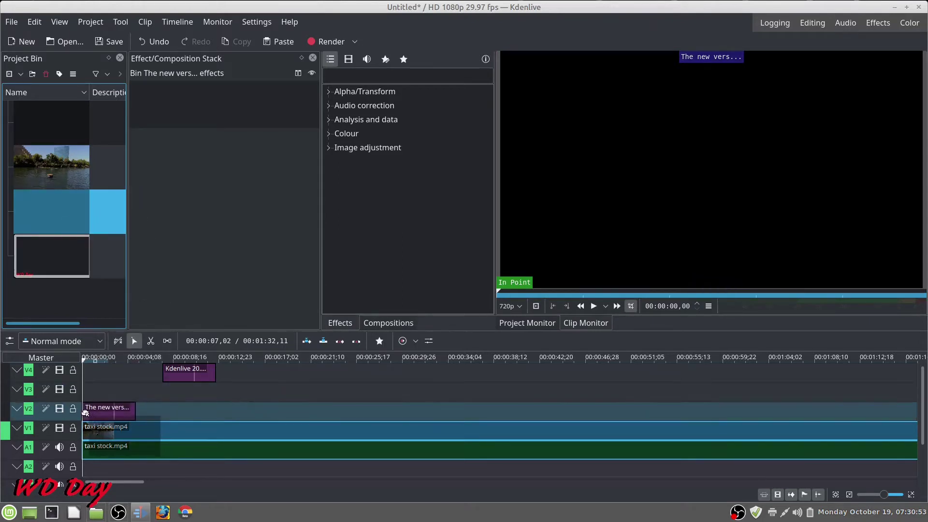
Move 'Kdenlive 20.08.2' to V3 and stretch the V2 title to overlap it, ending together.
click(137, 415)
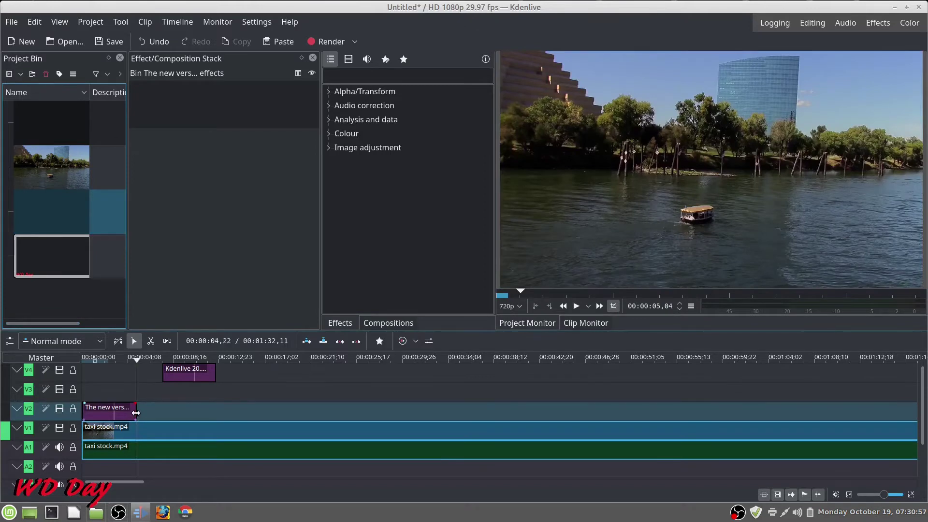
drag(136, 414, 188, 414)
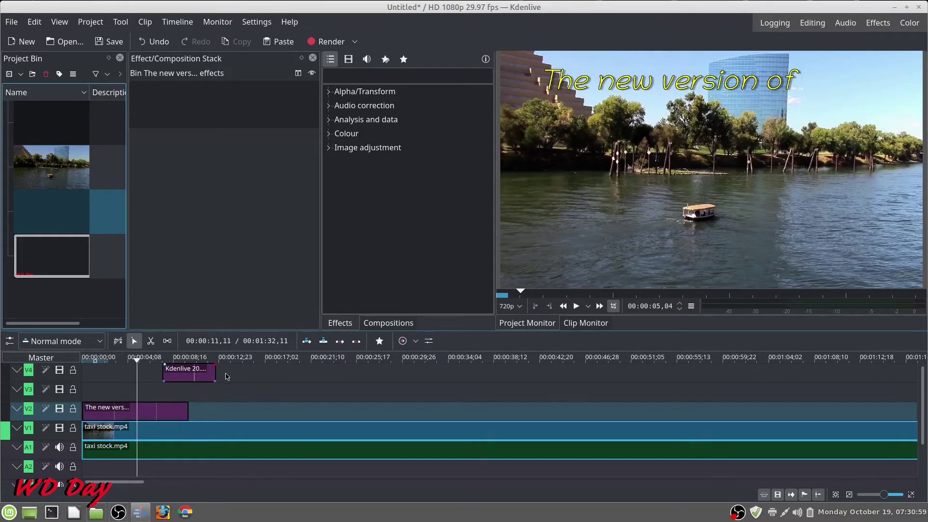
drag(195, 375, 246, 394)
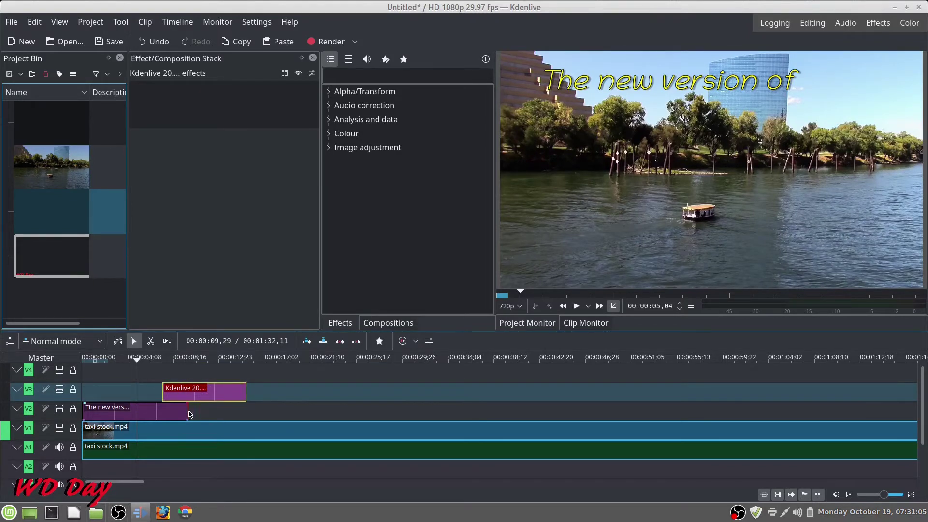
click(226, 411)
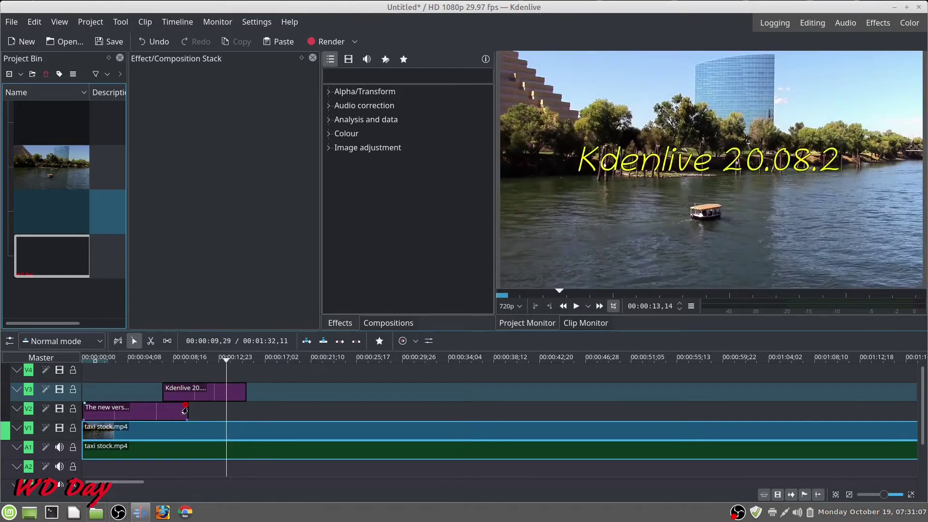
drag(190, 411, 245, 411)
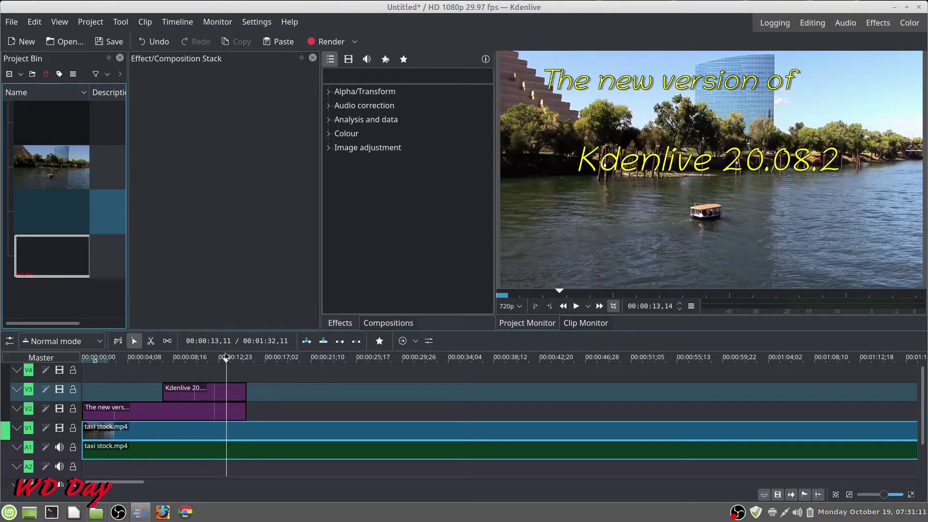
key(Home)
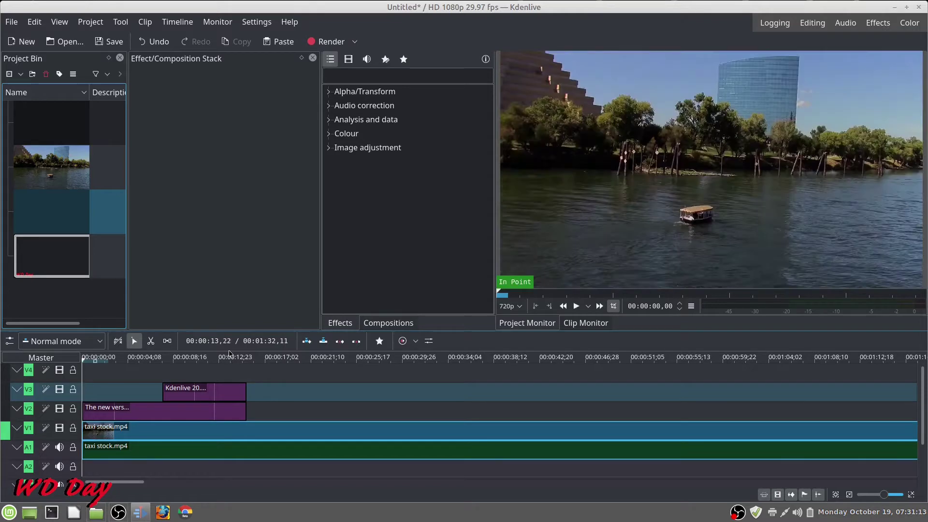
Play the timeline from the start and pause around 18 seconds to check both titles.
key(space)
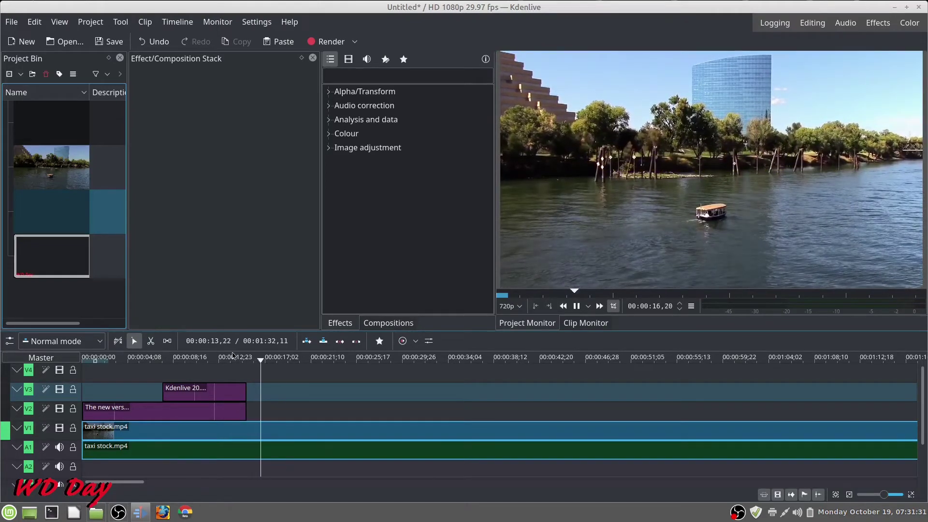
click(579, 307)
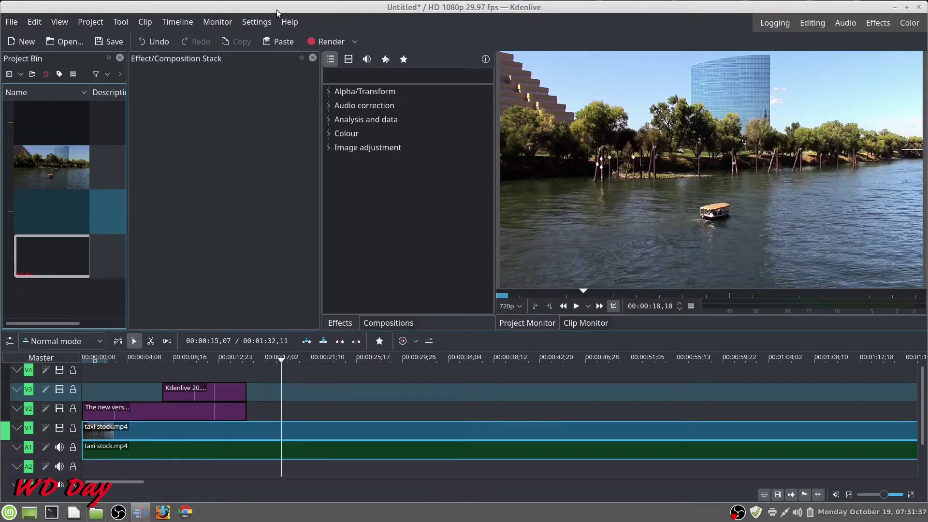
click(291, 24)
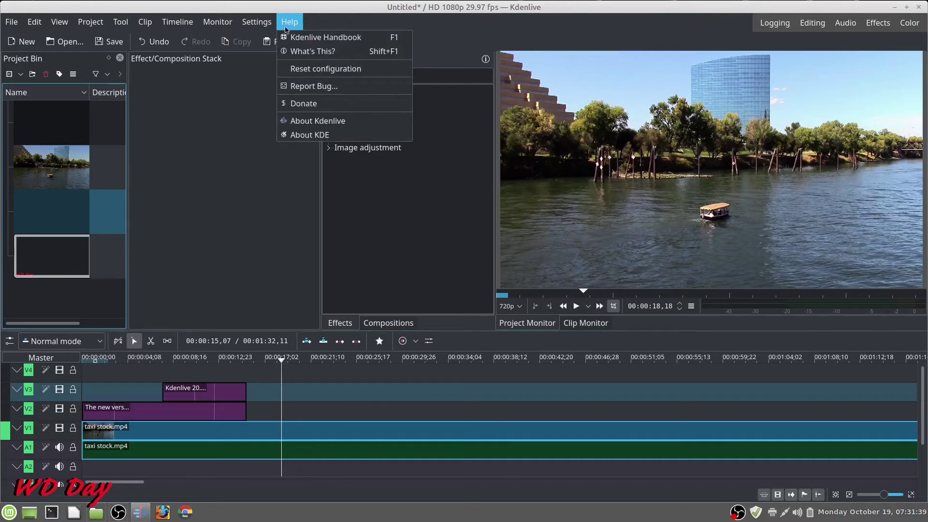
click(341, 121)
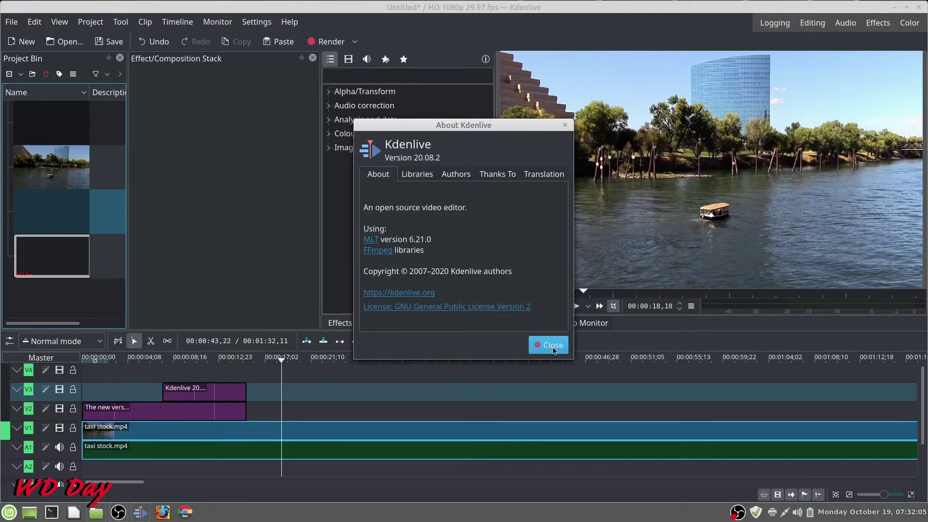
click(549, 346)
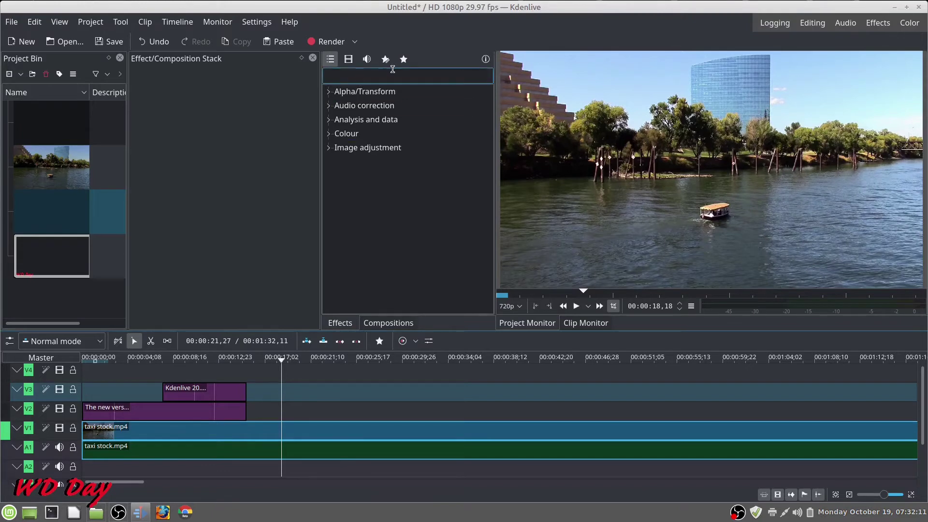
Filter effects to favourites, expand Alpha/Transform, and select the taxi stock.mp4 clip.
click(404, 60)
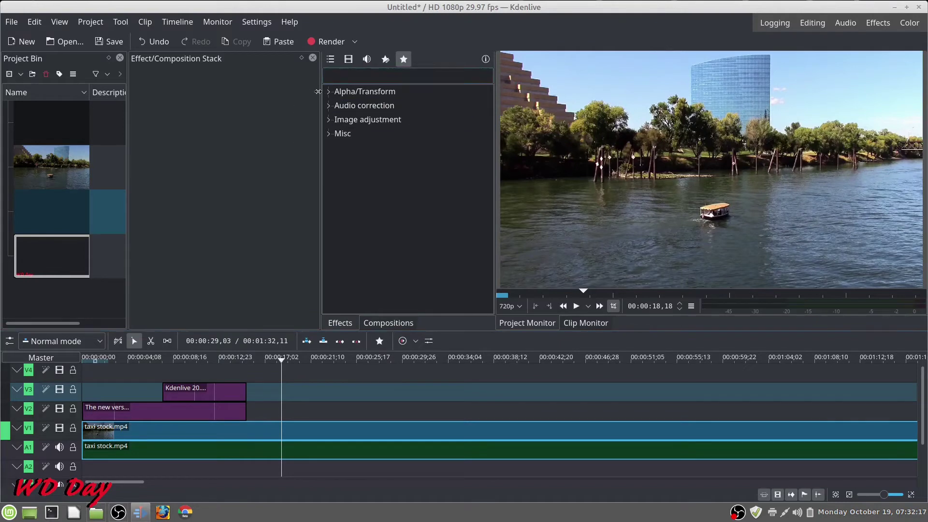
click(329, 92)
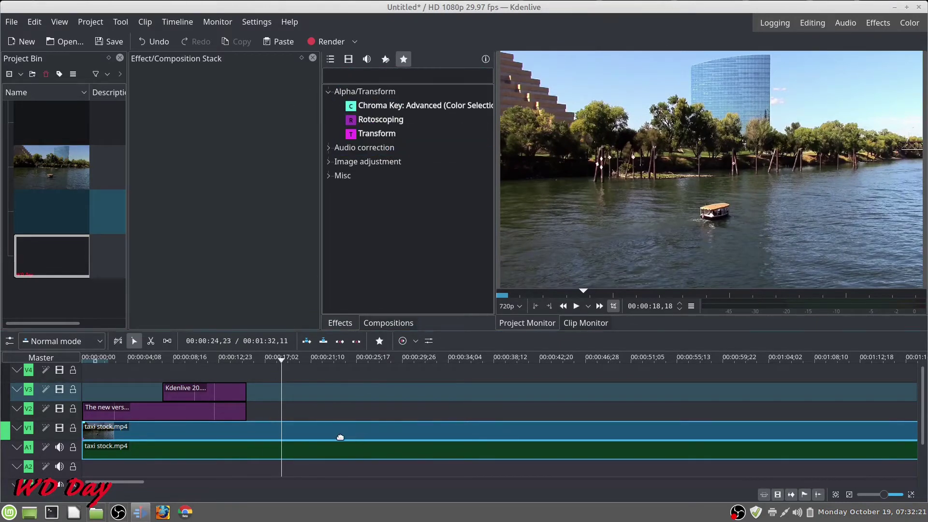
click(328, 435)
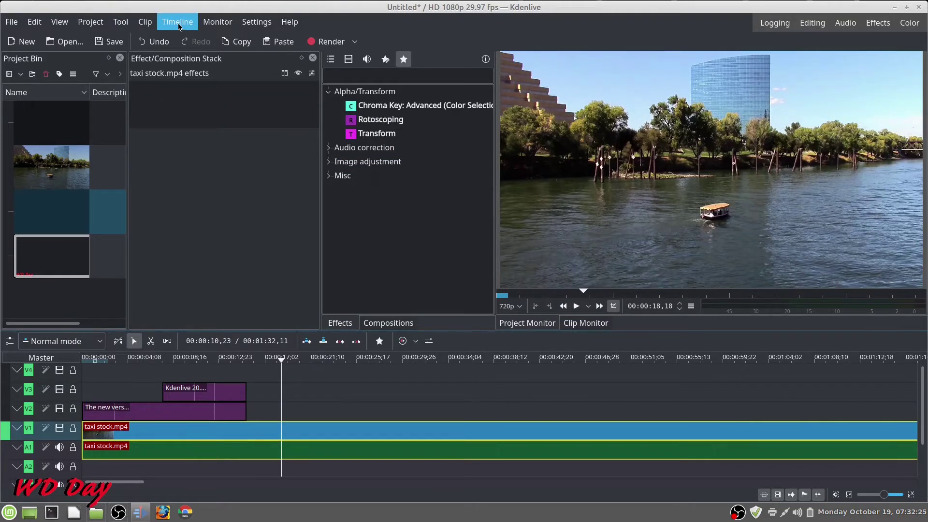
Ungroup taxi stock.mp4 and delete its audio clip from track A1, keeping the V1 video.
click(178, 23)
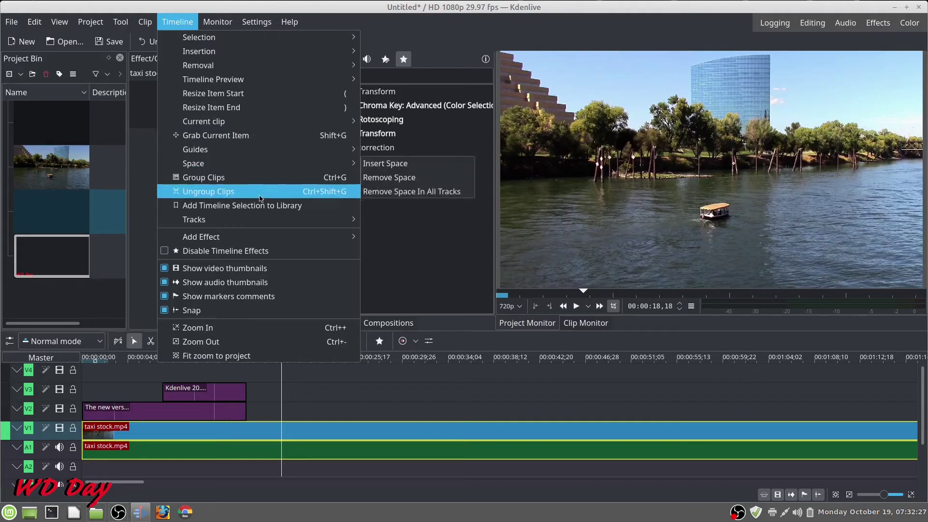
click(247, 192)
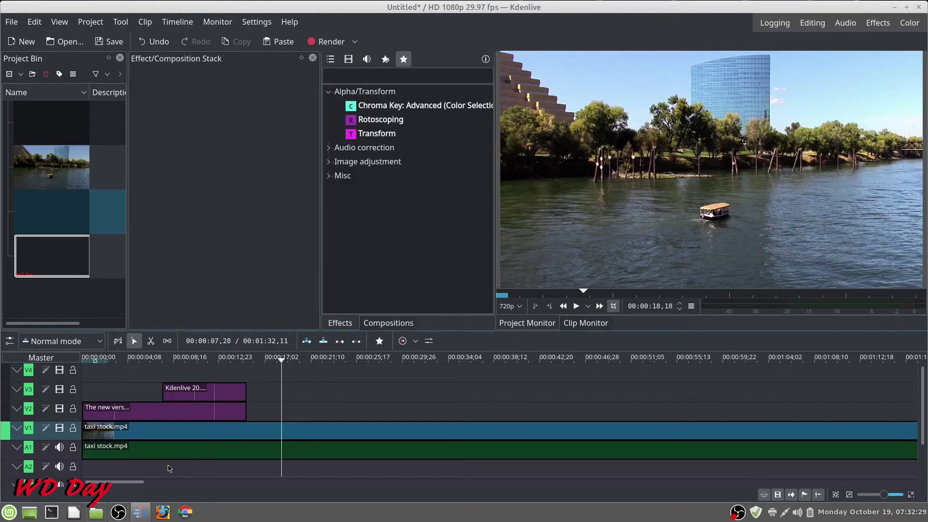
click(153, 454)
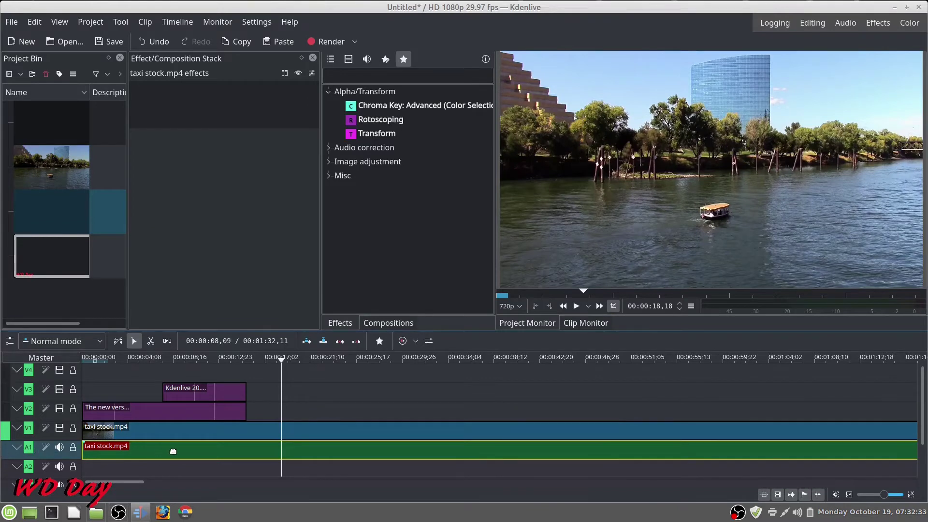
right_click(177, 452)
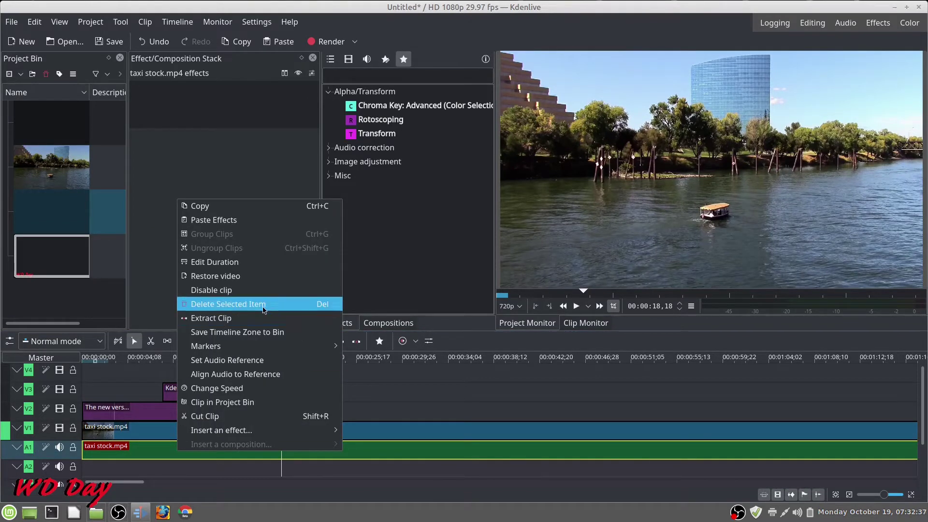
click(261, 305)
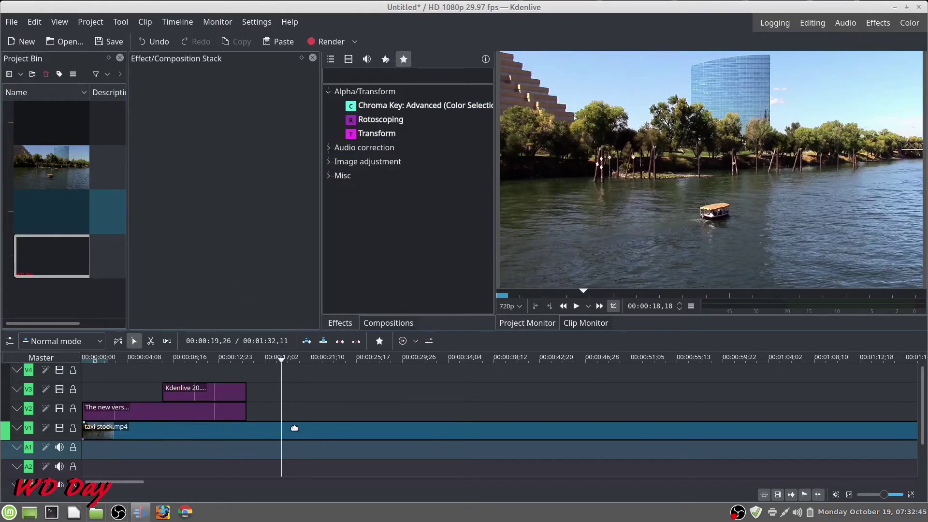
click(295, 429)
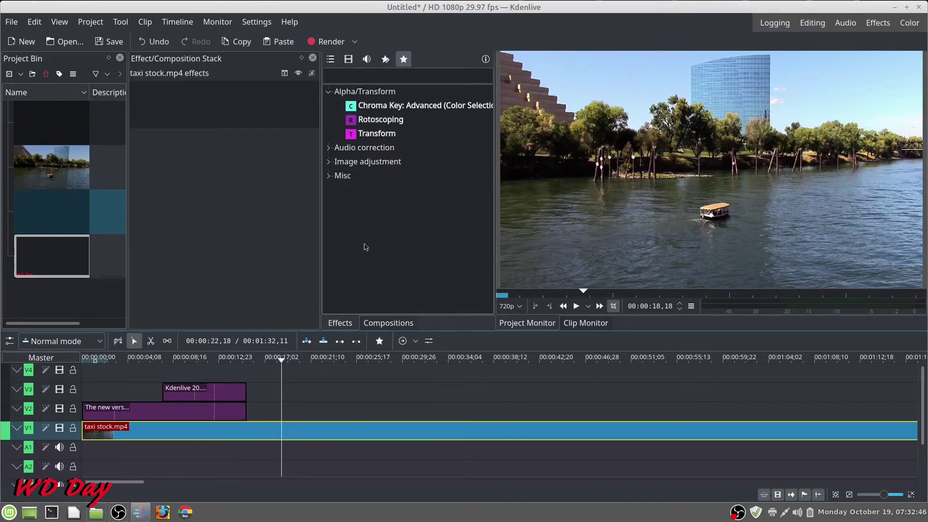
Apply a default Transform effect to the taxi stock.mp4 clip and widen the Effect Stack.
double_click(383, 135)
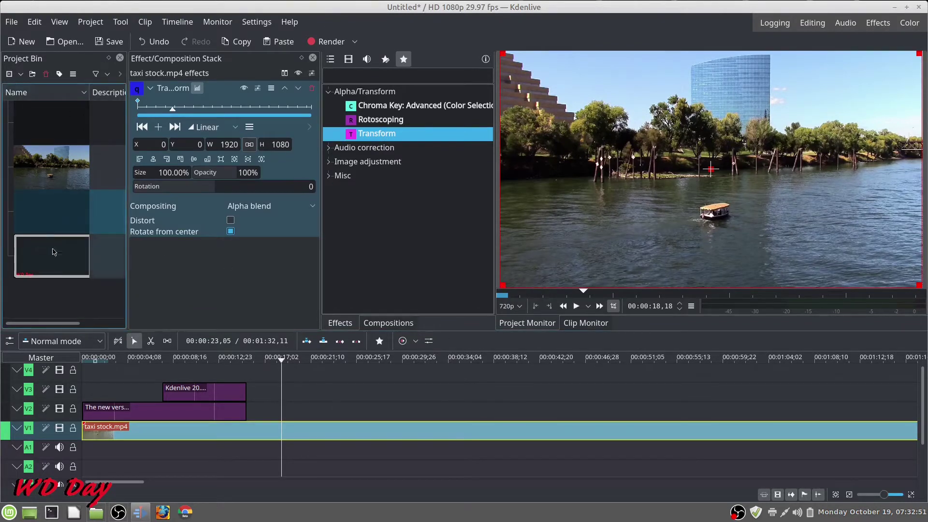
drag(129, 255, 112, 253)
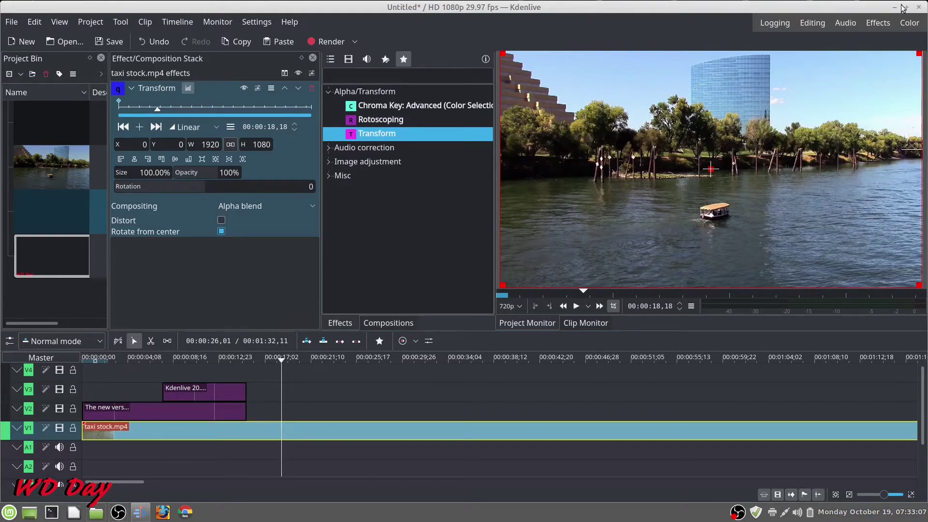
Switch to the Effects workspace and close the Audio Mixer panel.
click(879, 22)
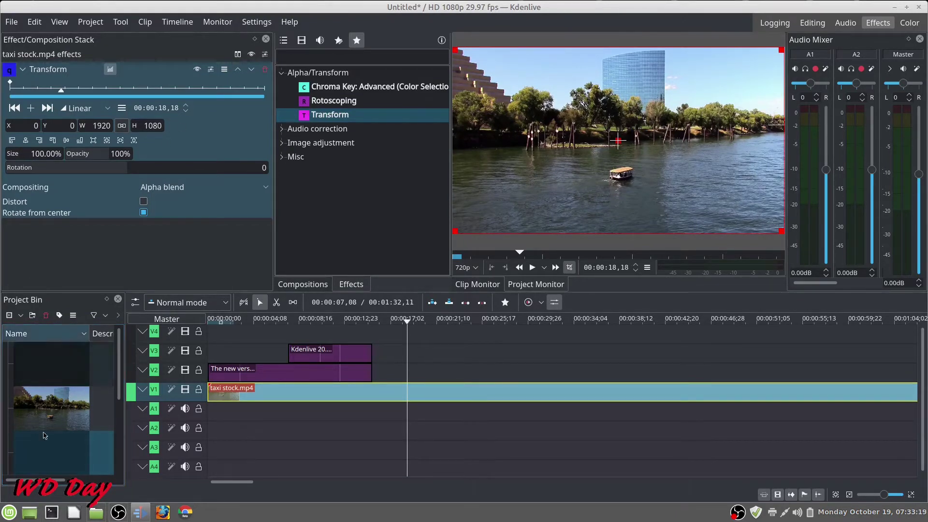
click(921, 41)
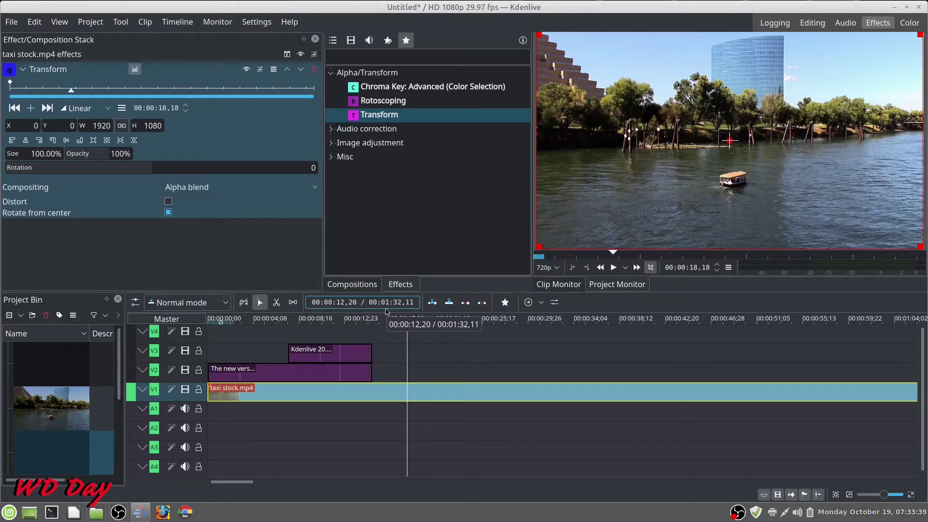
Preview the titles from 00:00:03,04, then expand the Image adjustment effects with Fade in and Fade out.
click(242, 322)
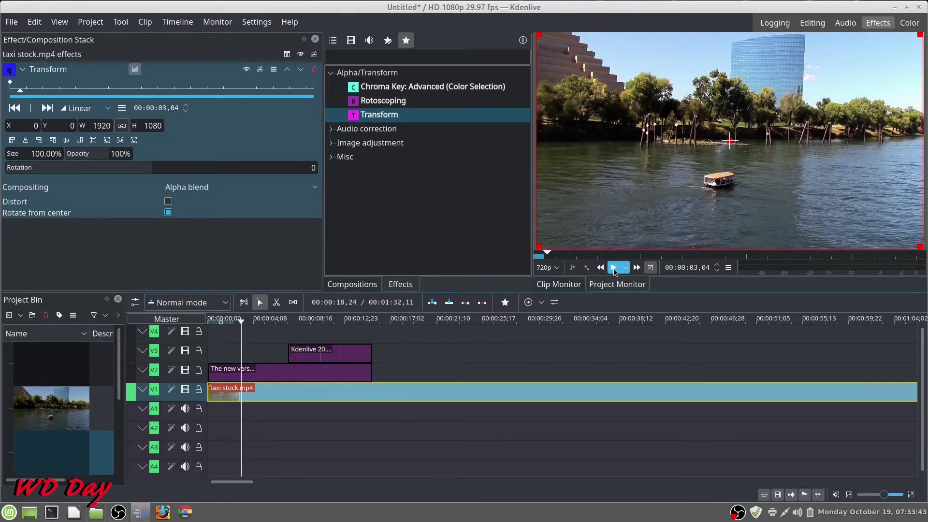
click(614, 268)
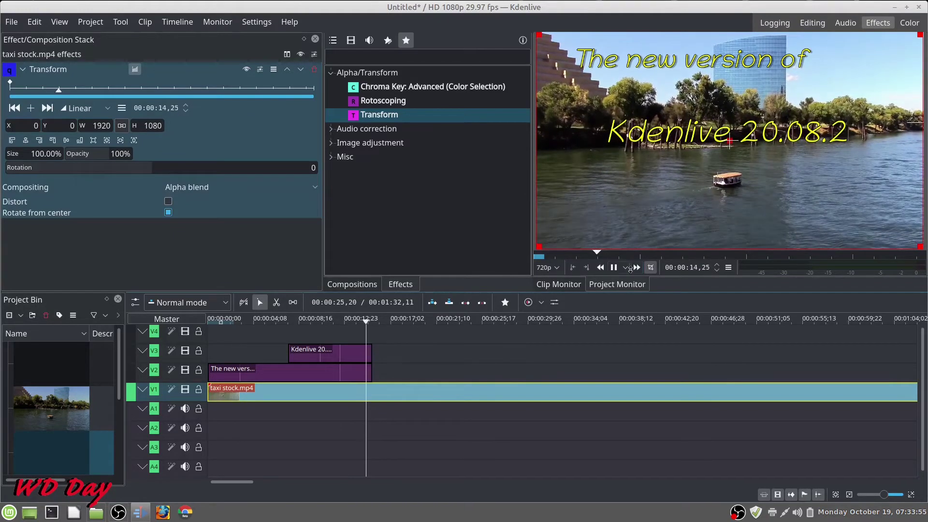
click(613, 267)
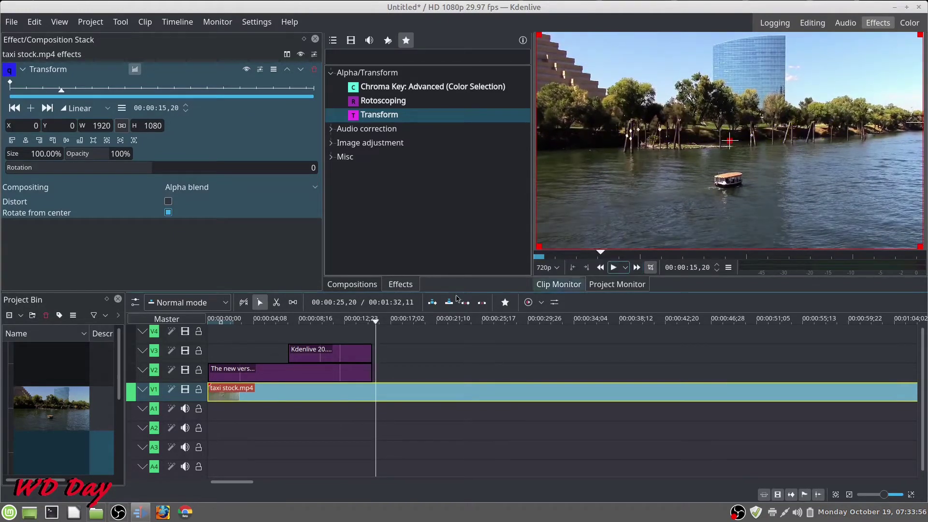
click(352, 320)
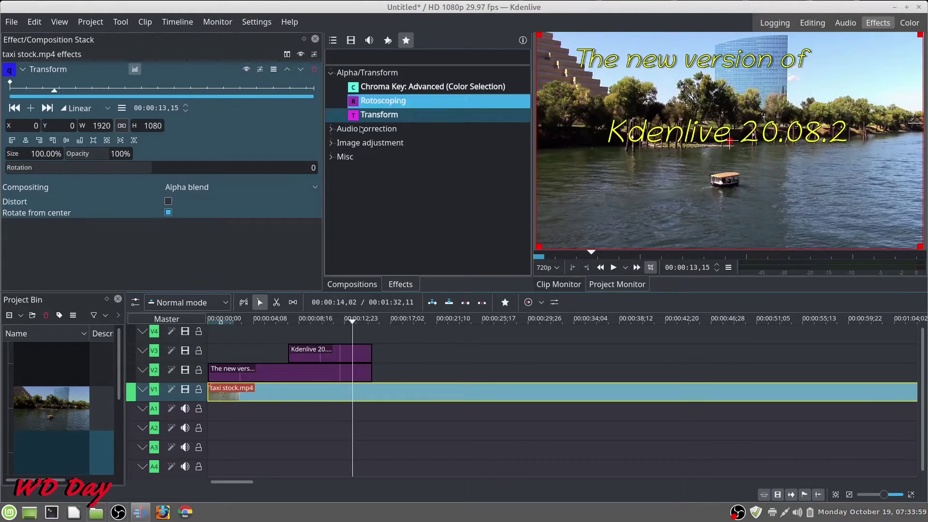
click(331, 143)
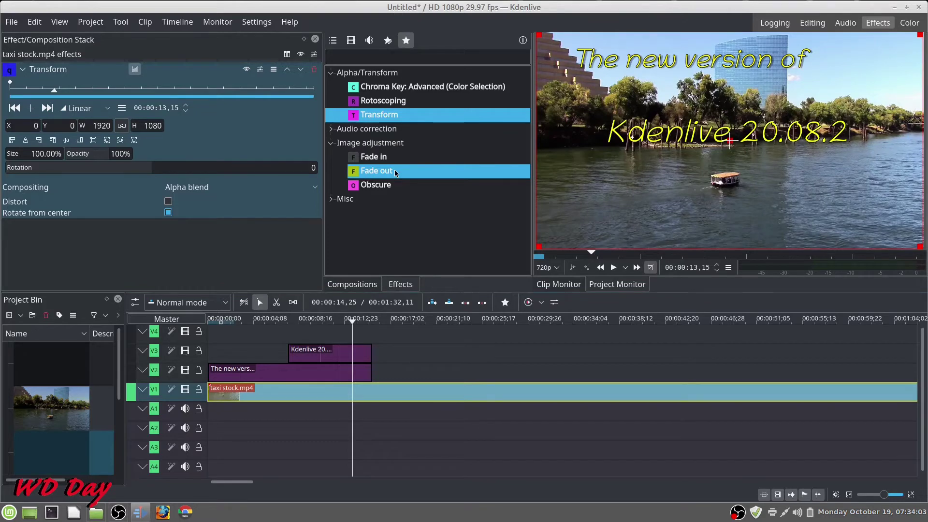
Apply a Fade out effect to the title clips on V3 and V2.
click(307, 355)
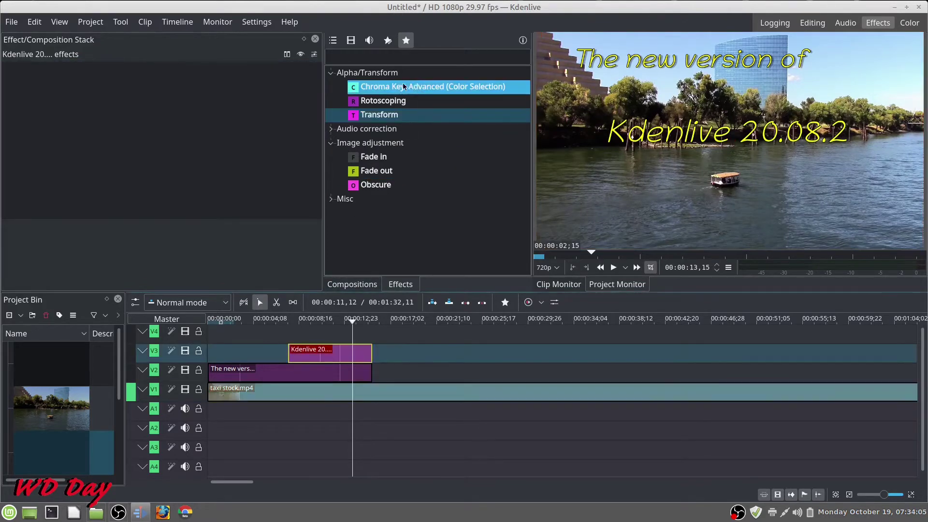
double_click(405, 175)
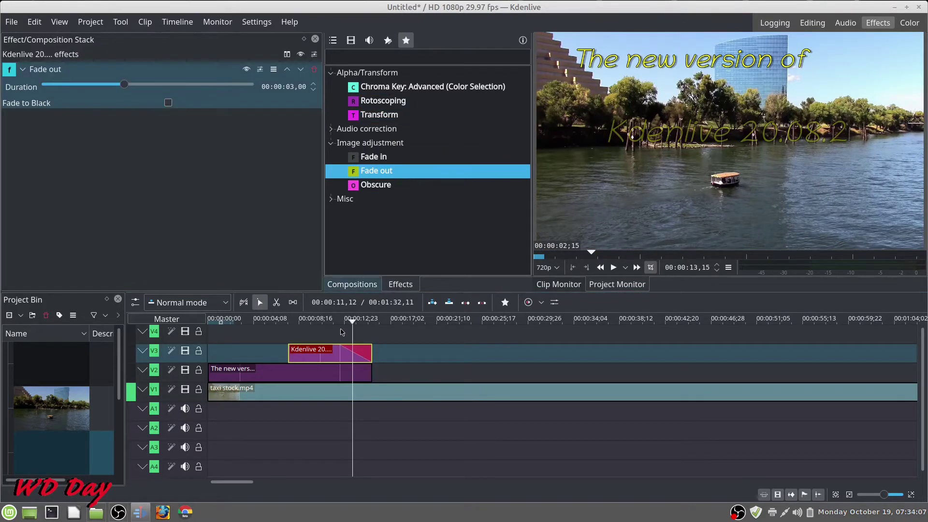
click(331, 372)
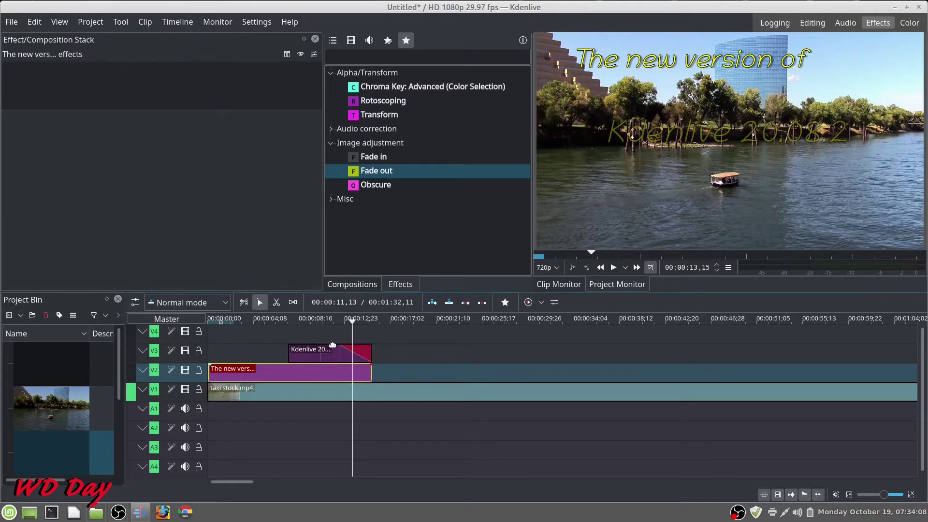
double_click(405, 172)
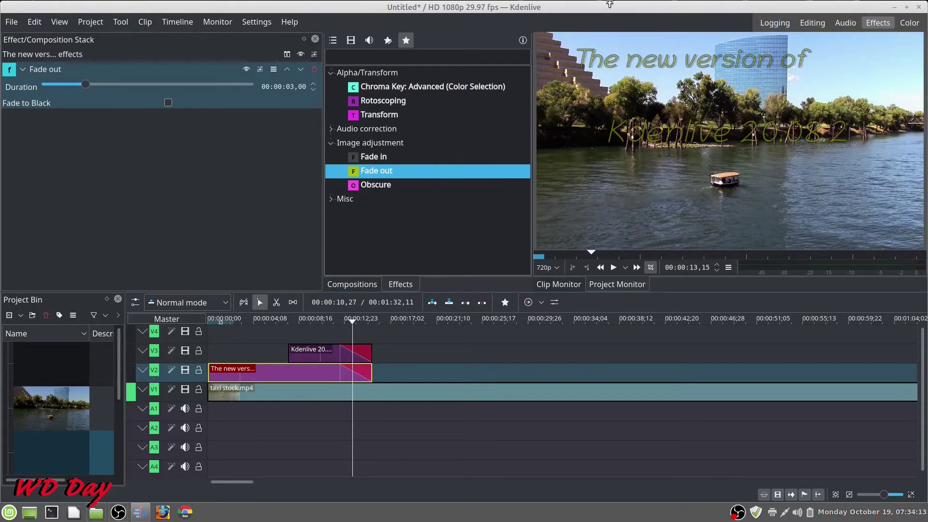
click(42, 368)
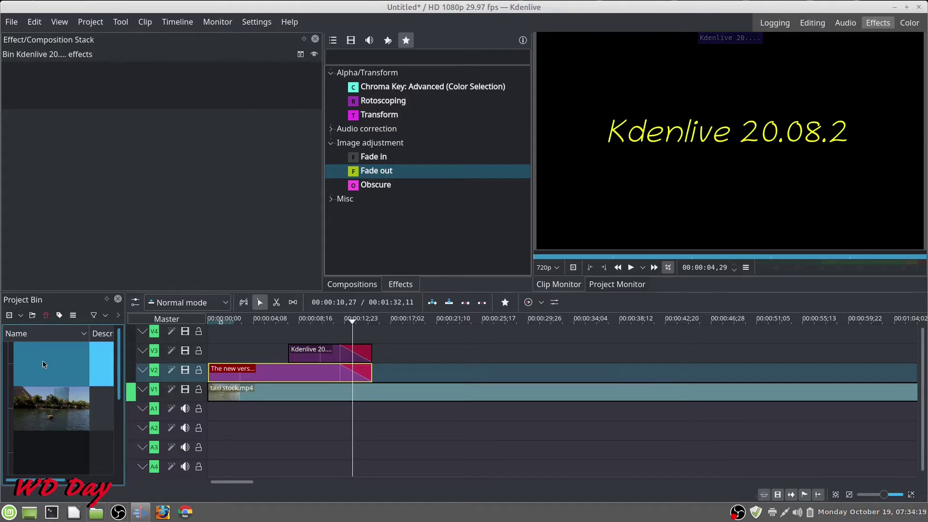
Edit the 'Kdenlive 20.08.2' title to add a text shadow with offset 10, then update it.
right_click(43, 364)
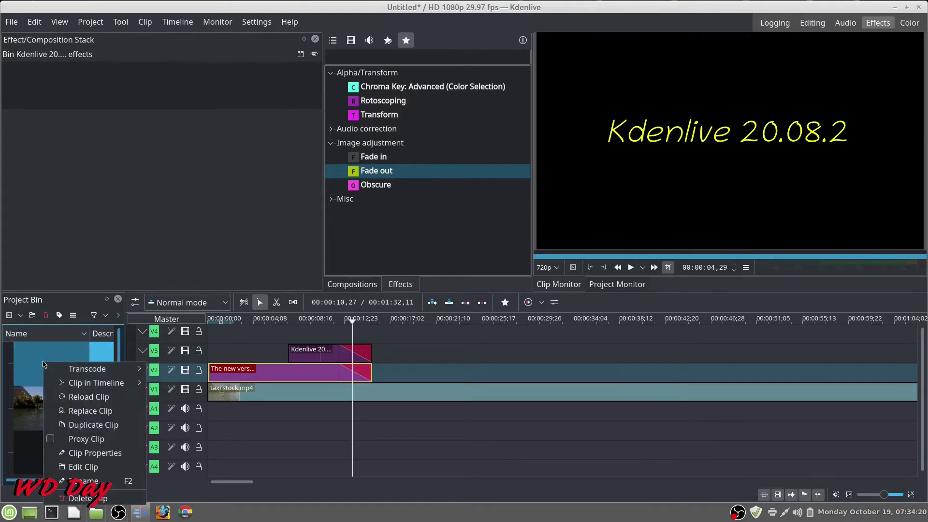
click(91, 468)
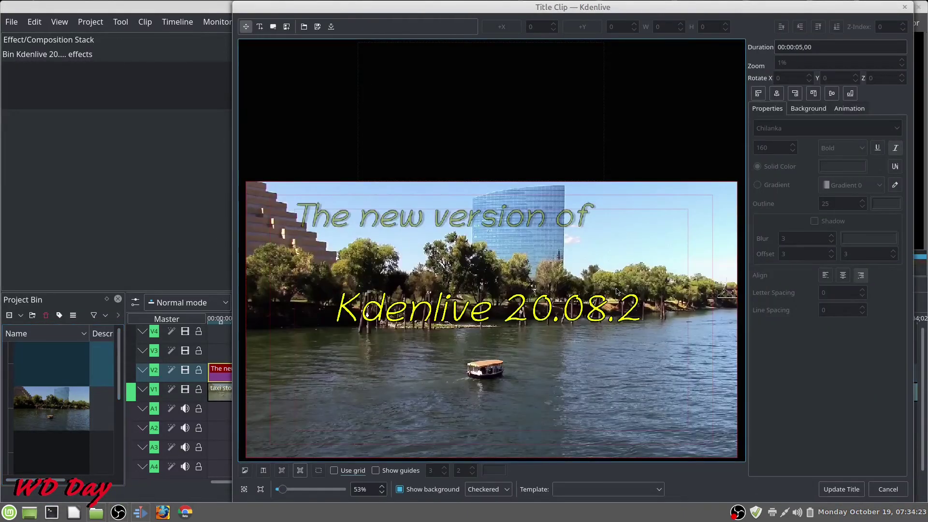
click(525, 307)
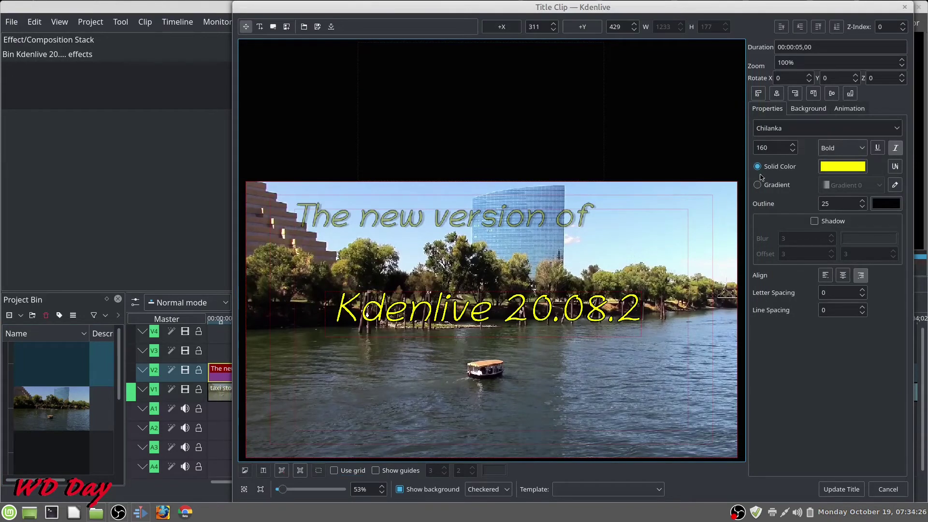
click(815, 221)
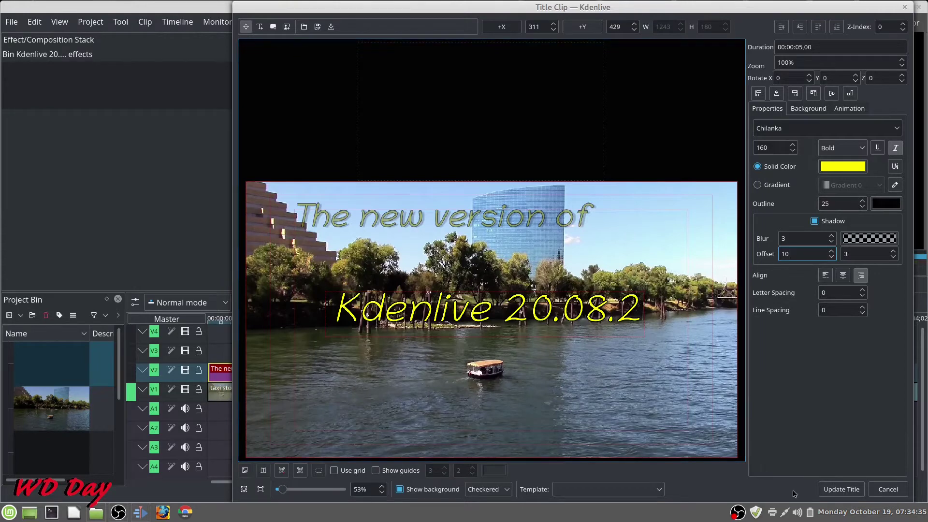
click(836, 492)
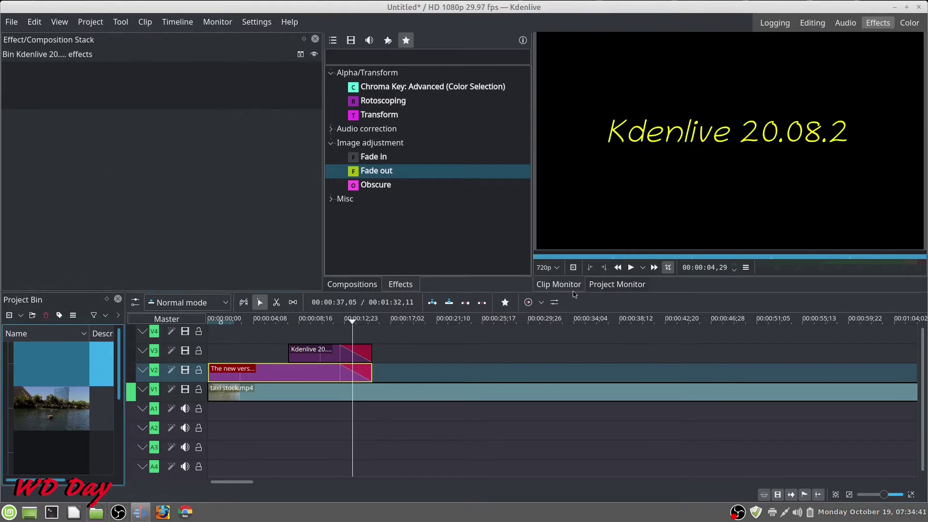
Play the whole project from the start in the Project Monitor to check the shadowed, fading titles.
click(599, 285)
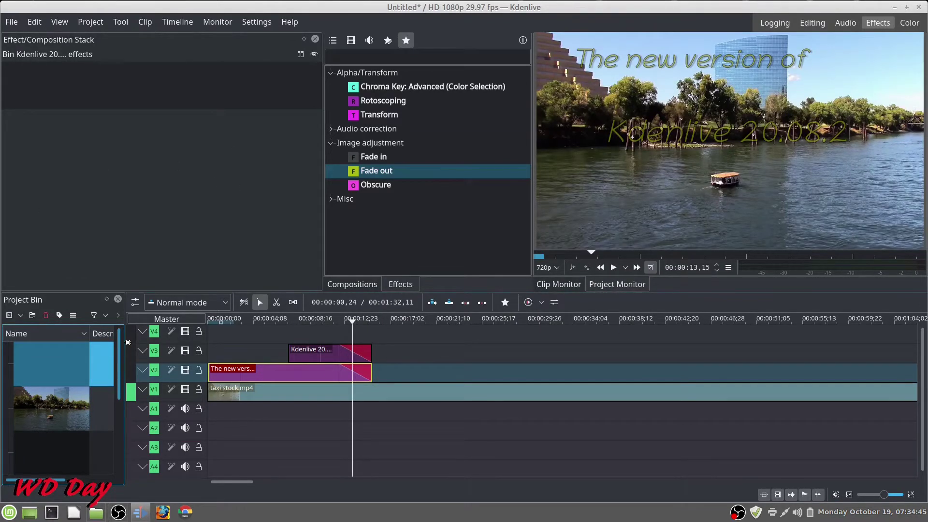
key(Home)
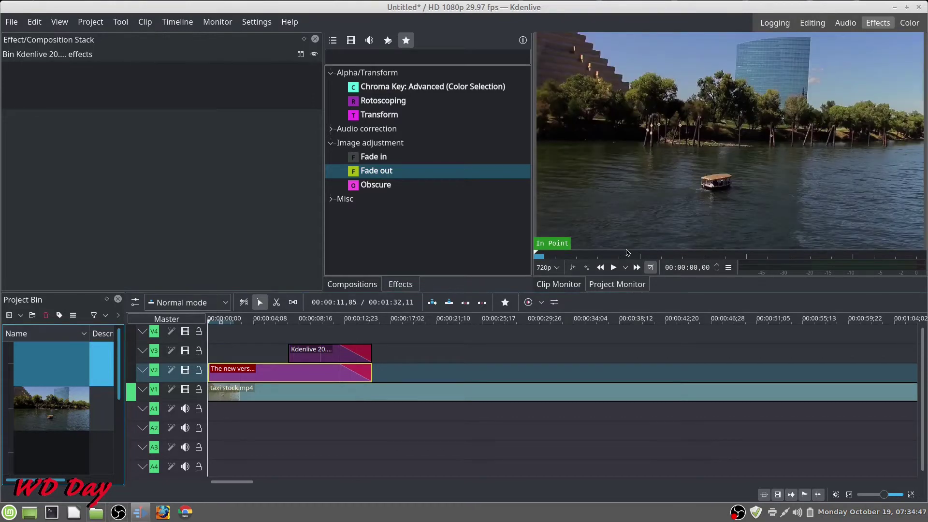
click(613, 268)
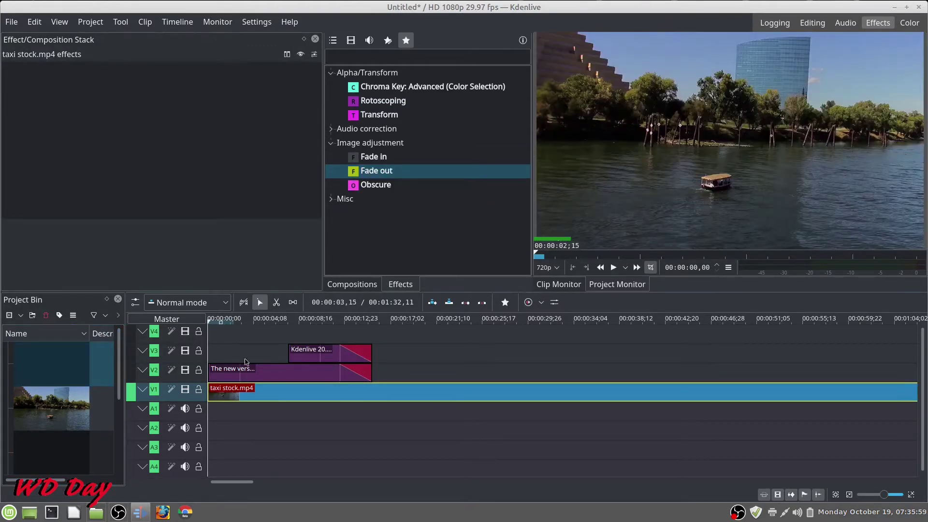
Apply Transform to the taxi stock clip and add a keyframe at 00:00:22,21 sized 160%.
click(402, 117)
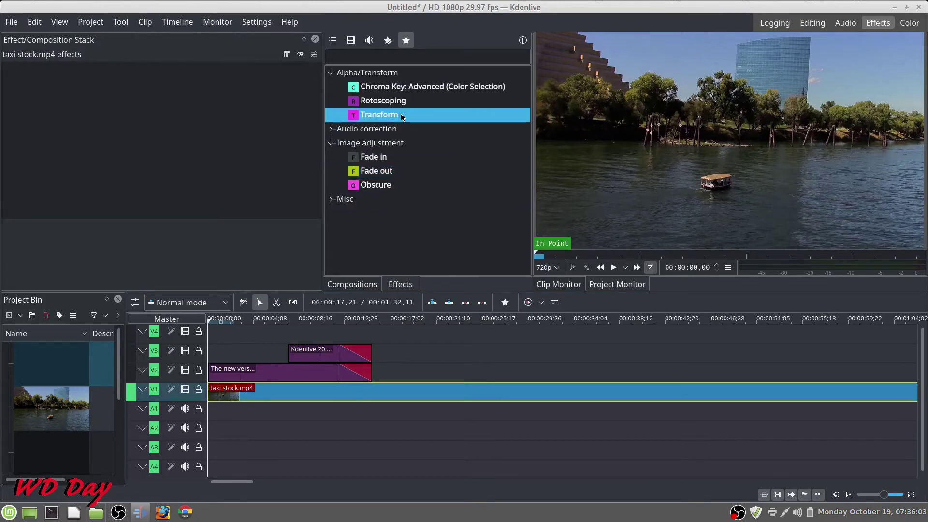
double_click(402, 117)
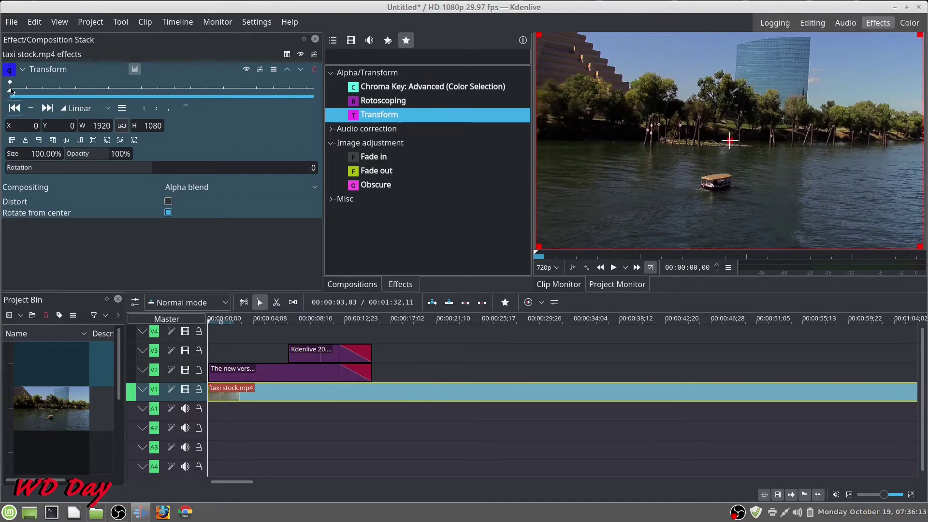
drag(9, 92, 85, 119)
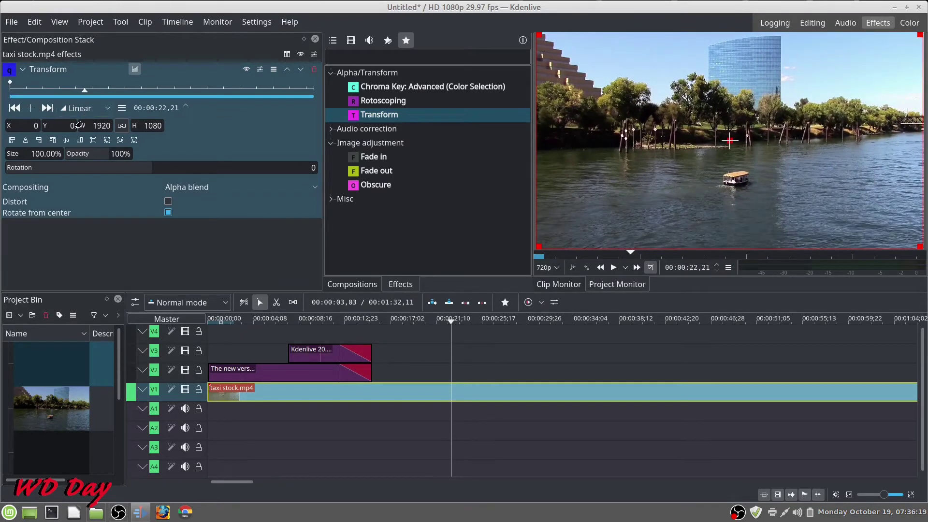
click(30, 108)
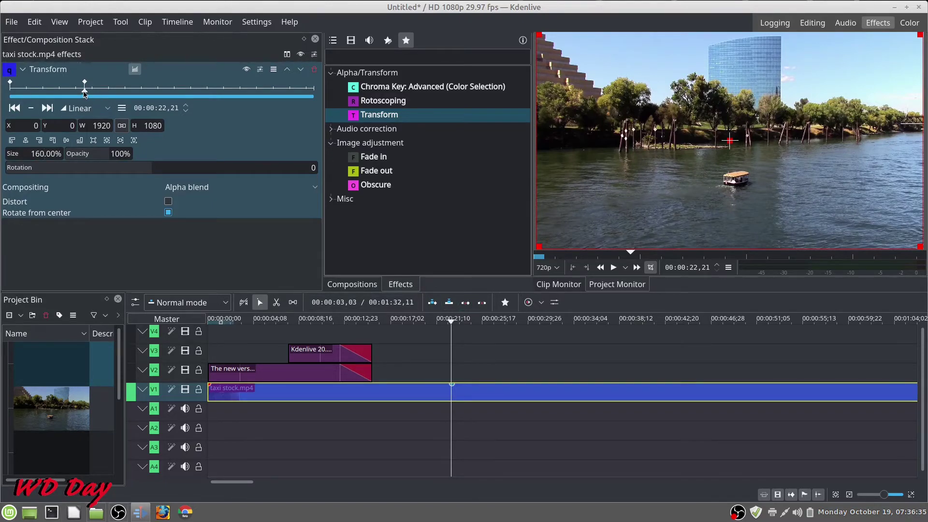
Add a 100% size Transform keyframe at 00:00:31,20, then replay the zoom from the project start.
drag(85, 94, 114, 113)
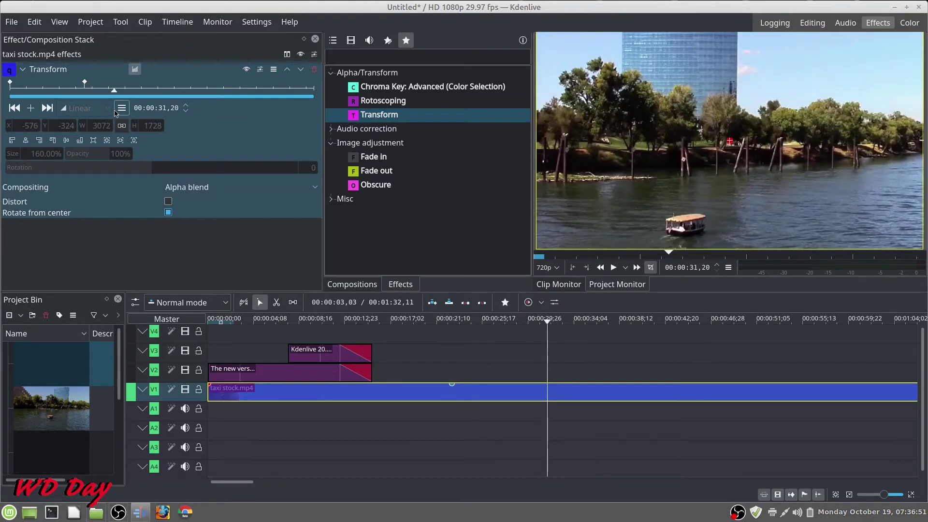
click(30, 108)
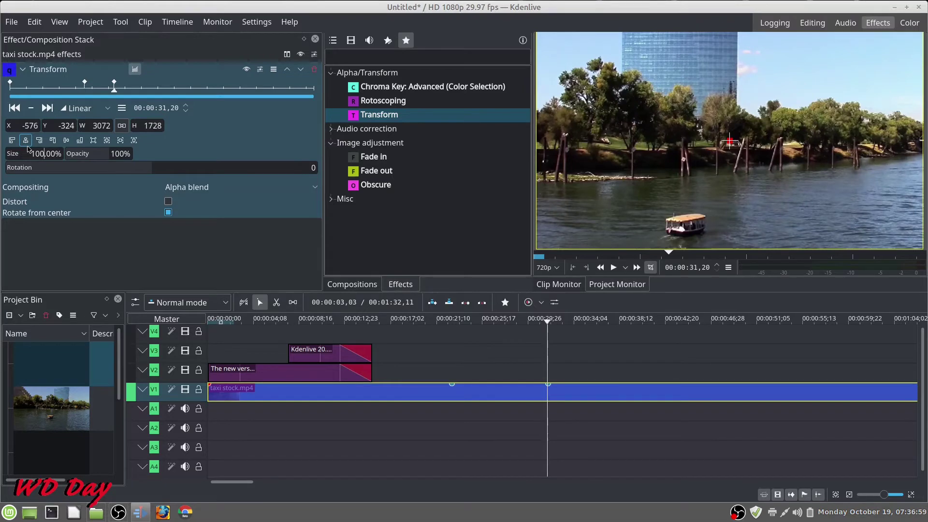
key(ctrl+z)
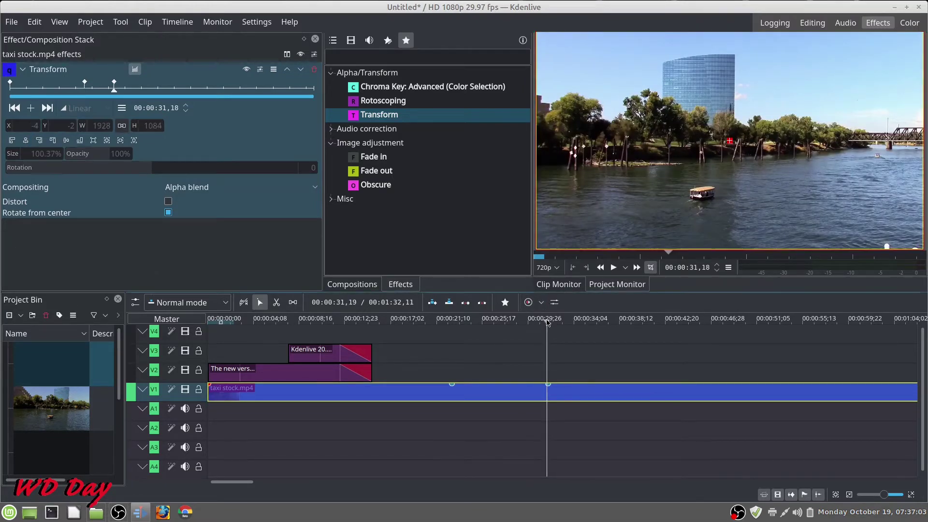
drag(547, 321, 186, 351)
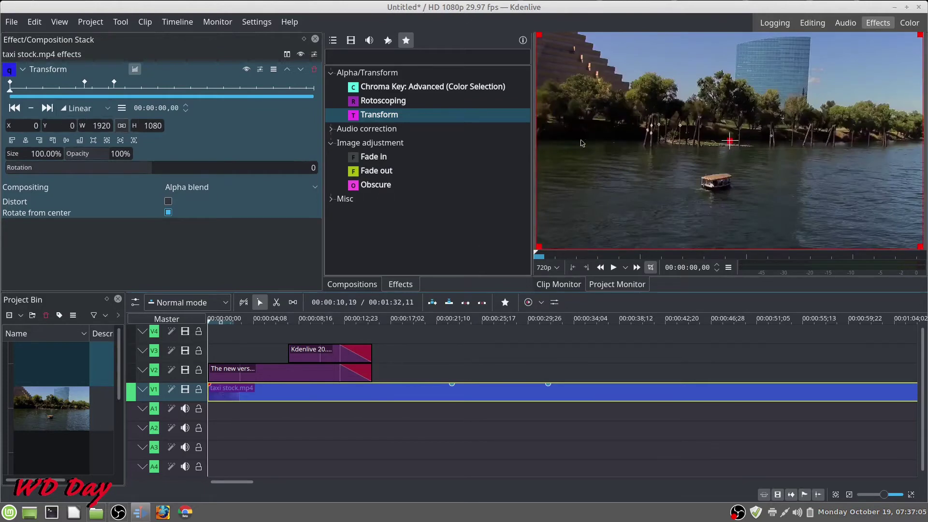
click(614, 272)
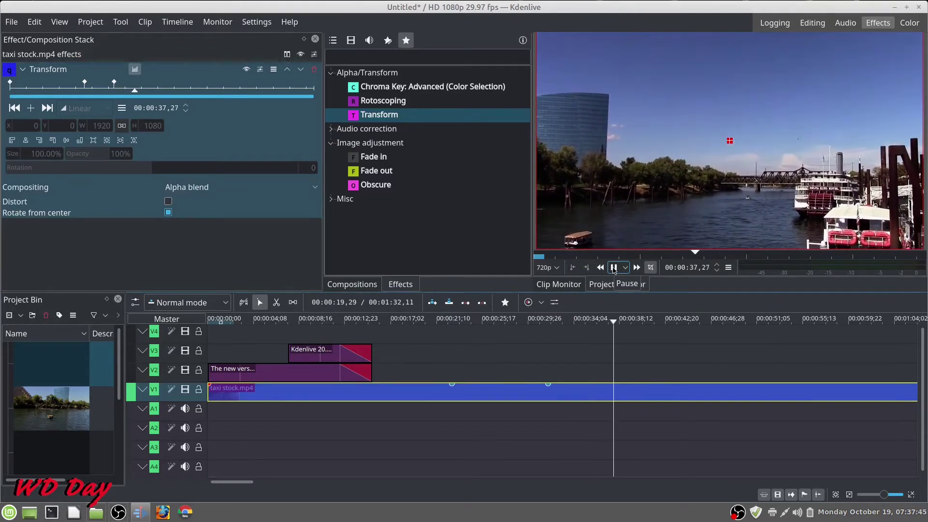
Pause at 00:00:39,14 and add a Transform keyframe zooming the river footage to 150%.
click(614, 267)
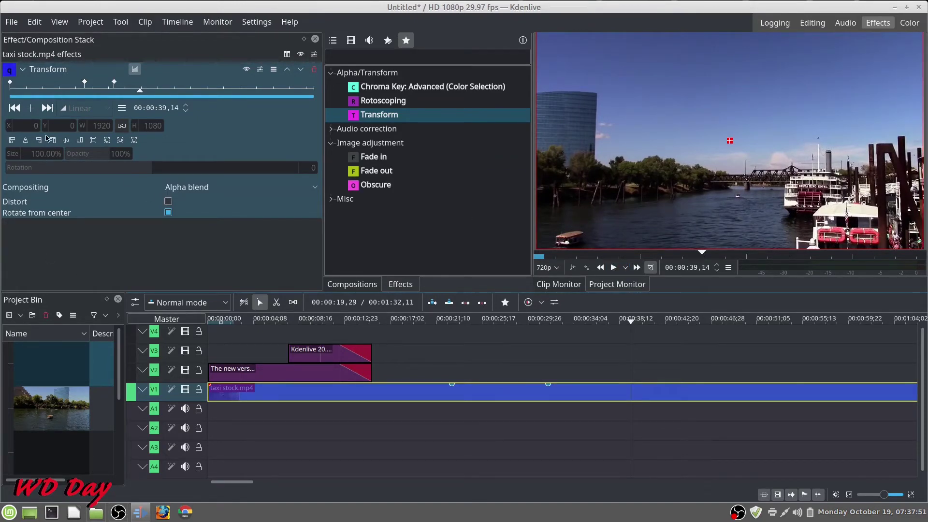
click(31, 109)
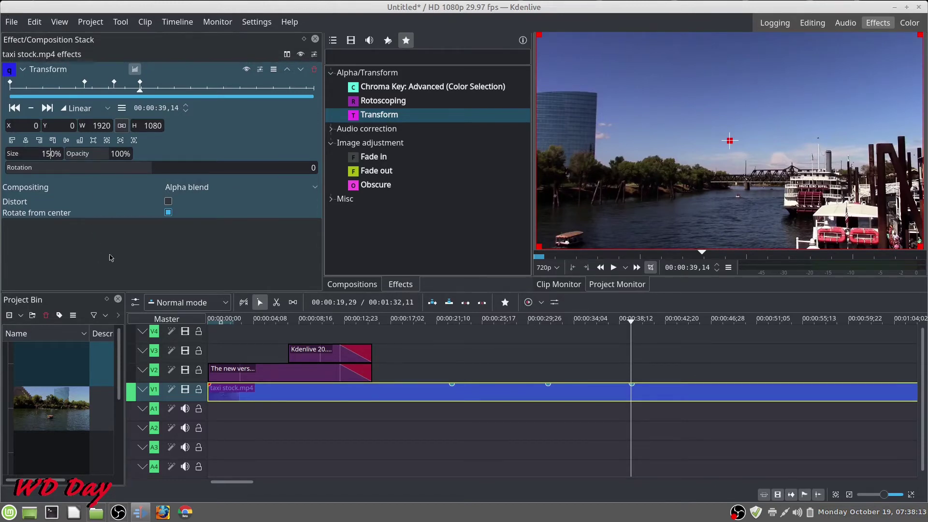
key(Return)
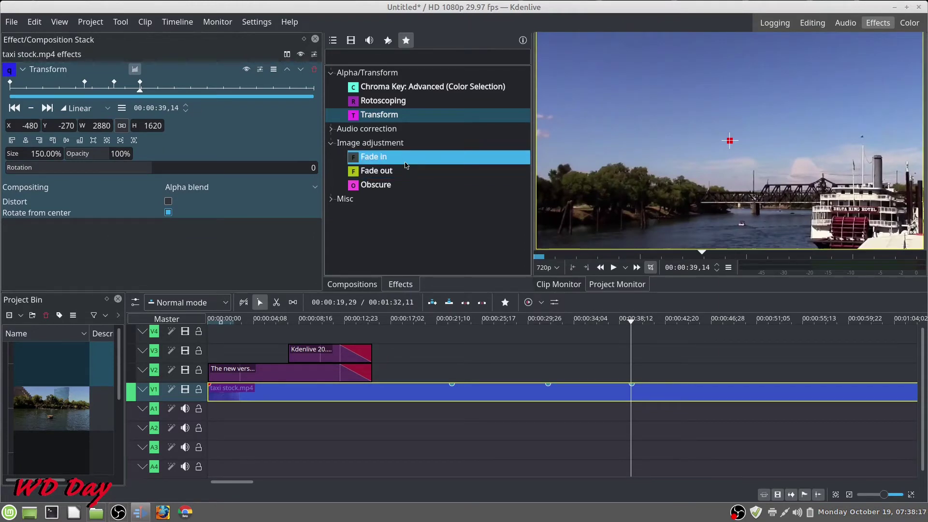
Add a Transform keyframe at 00:01:22,04 back at 100% size and replay to check the zoom-out.
key(space)
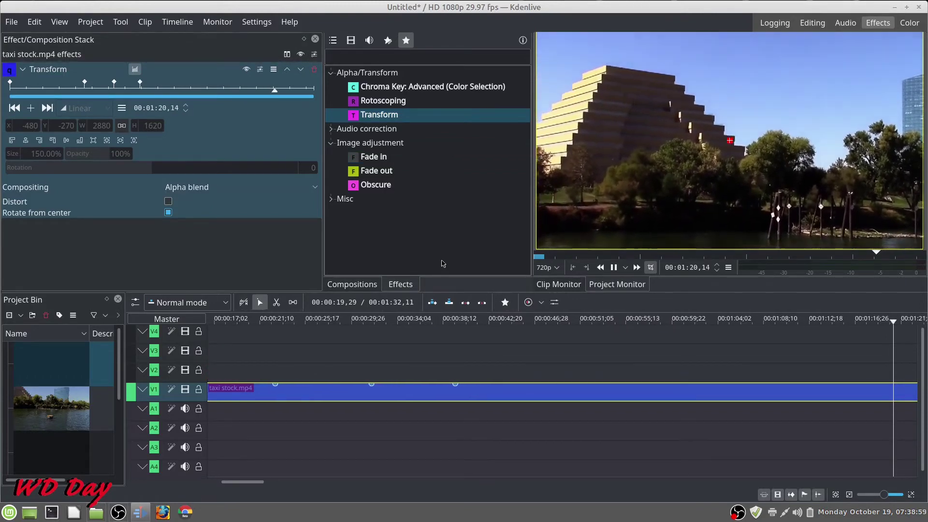
click(615, 272)
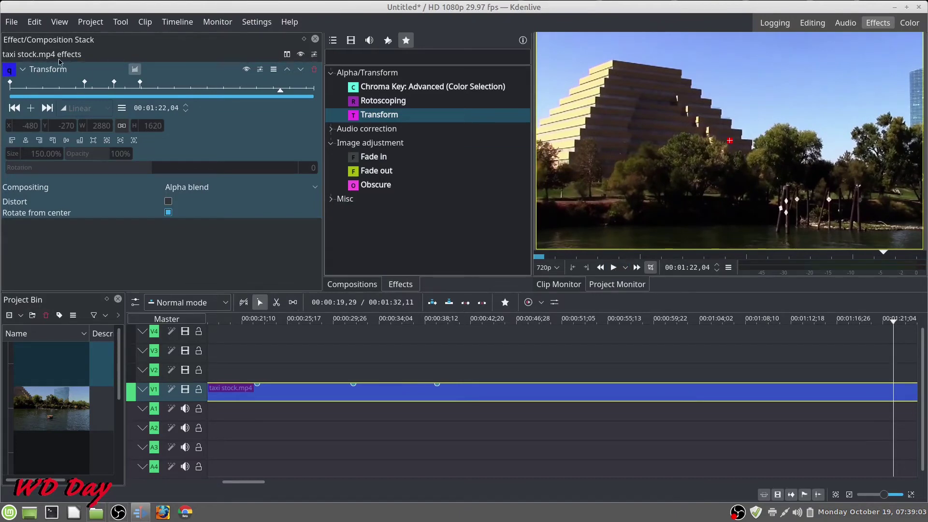
click(31, 108)
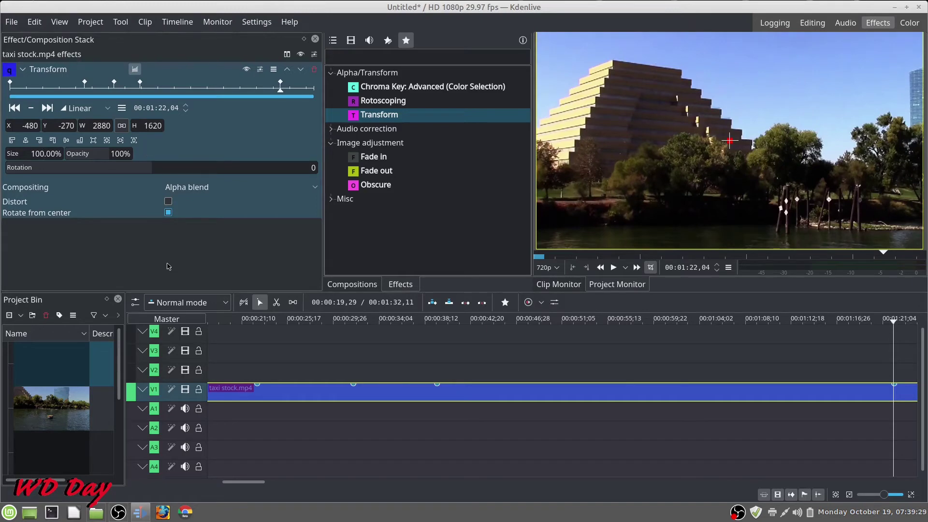
key(ctrl+z)
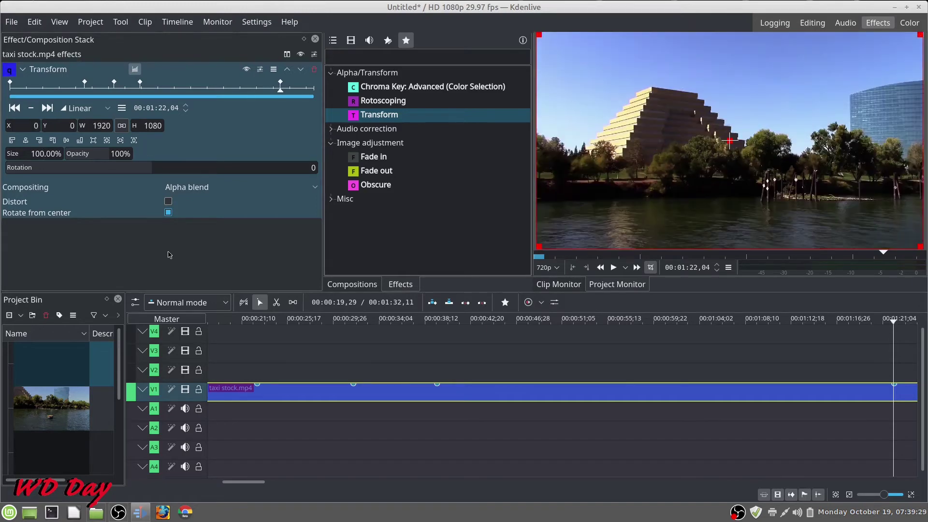
click(613, 267)
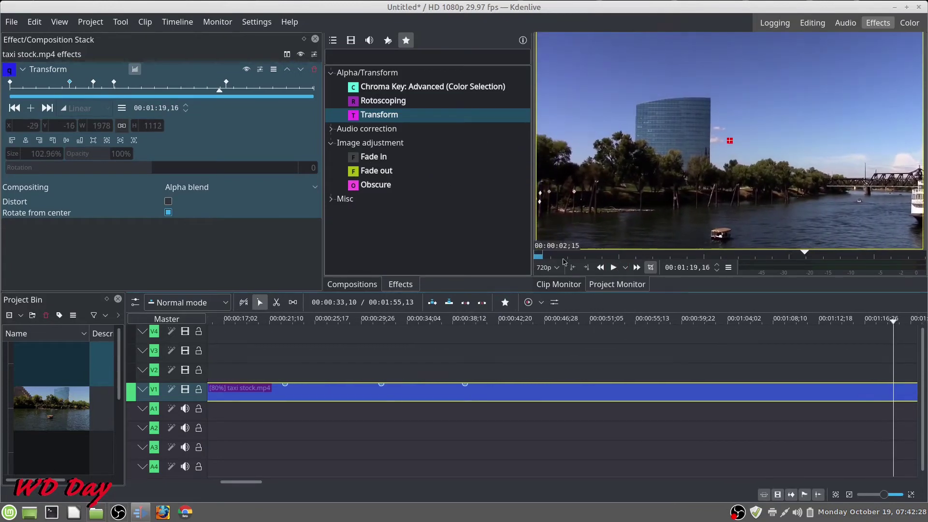
Bring up the action menu for the taxi stock.mp4 clip on track V1.
right_click(247, 395)
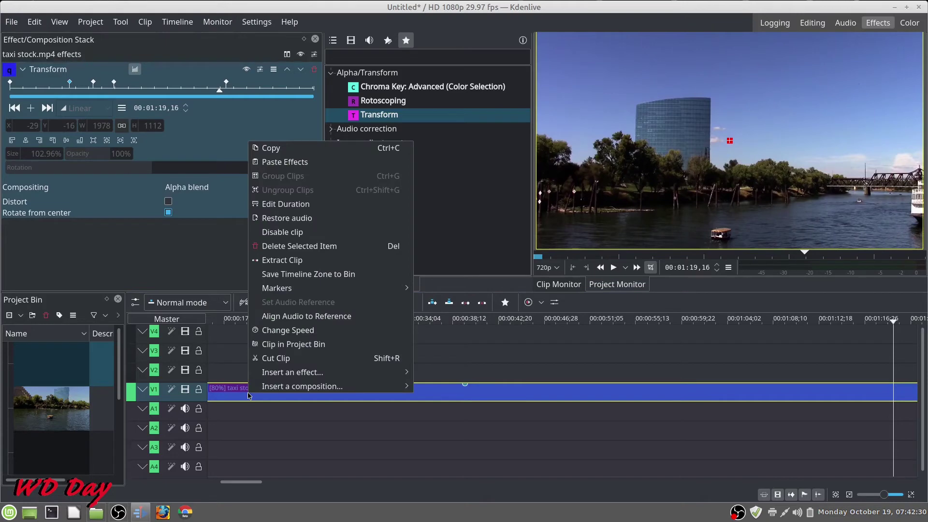
Set the taxi stock.mp4 clip speed back to 100% in the Clip Speed dialog.
click(311, 330)
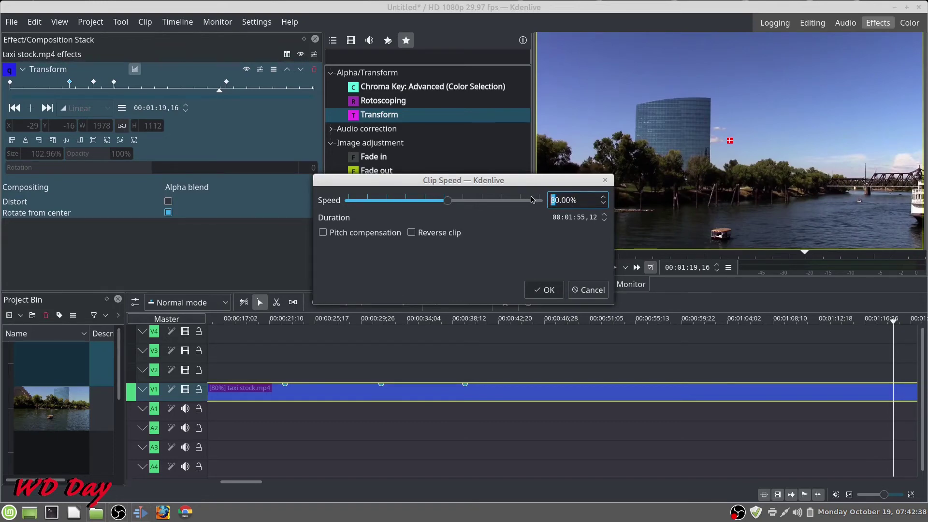
text(10)
click(543, 290)
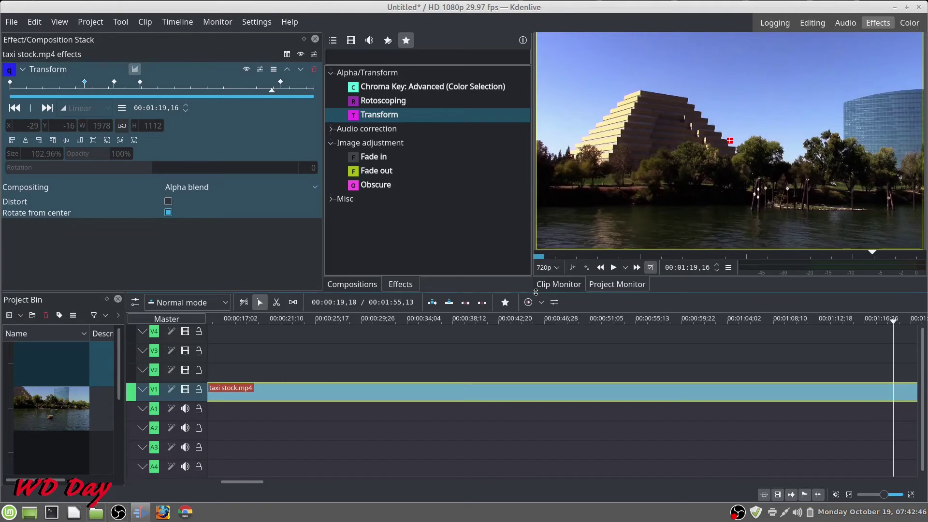
key(Home)
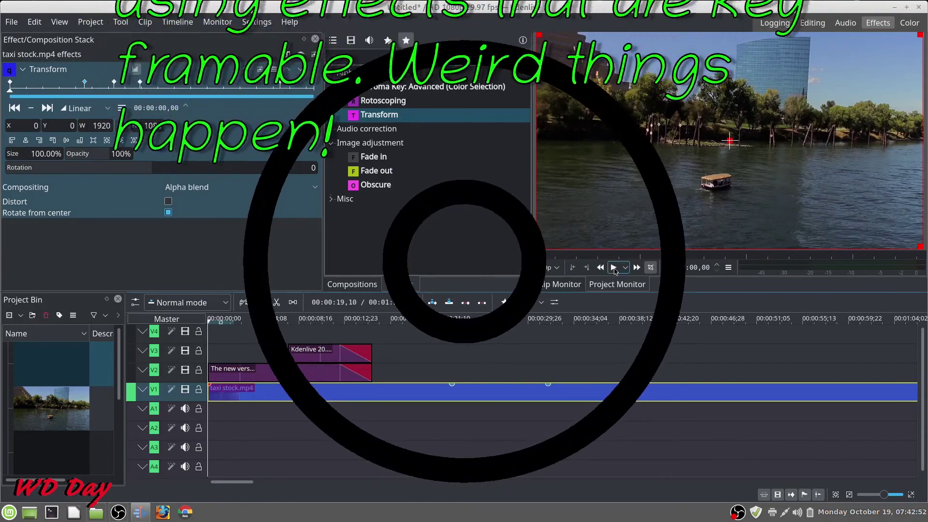
click(614, 267)
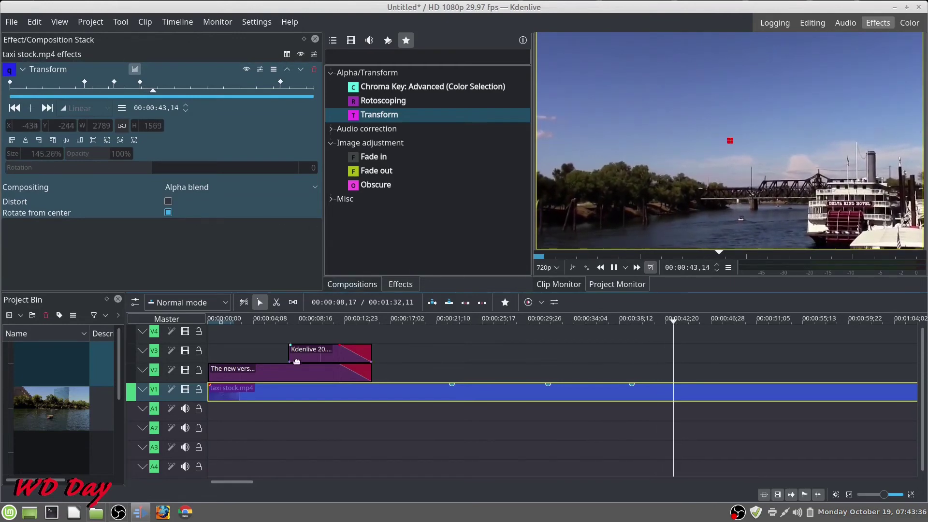
drag(244, 482, 260, 488)
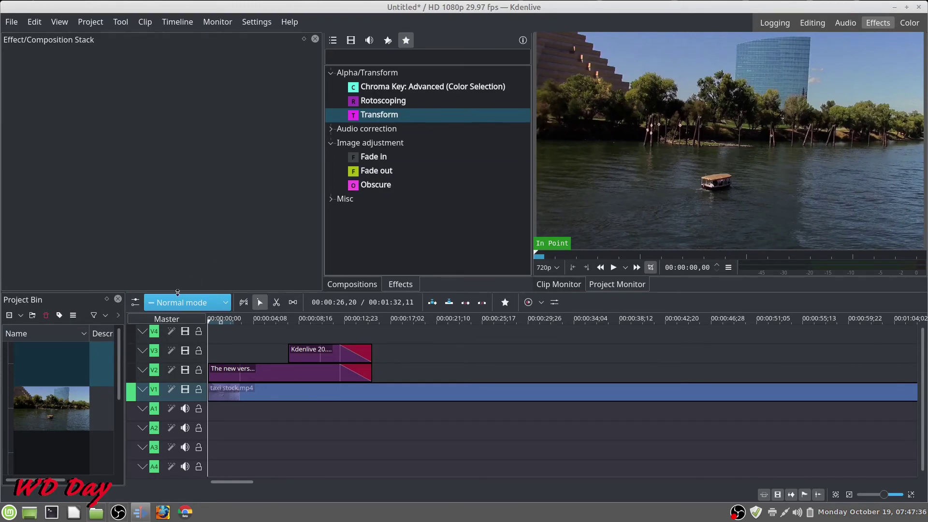
Place the playhead near the project start and open Project > Render.
click(257, 315)
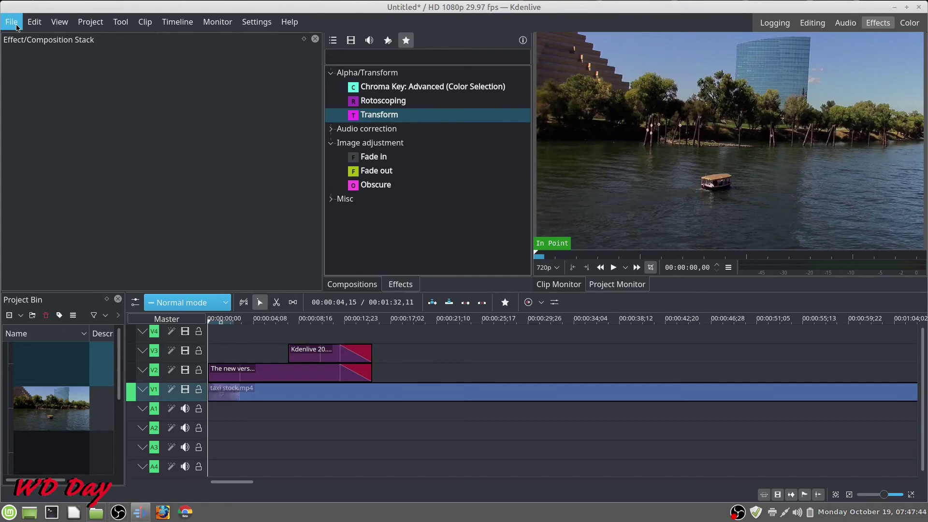
click(92, 22)
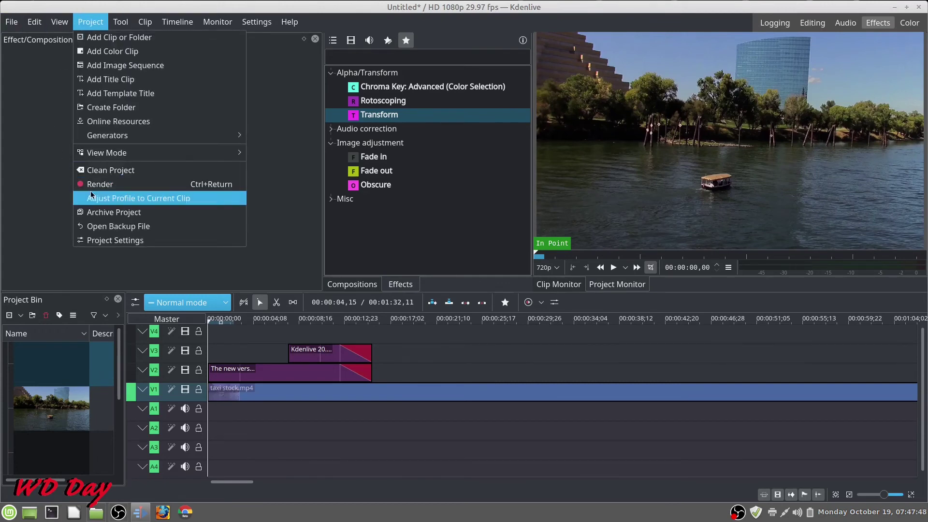
click(112, 187)
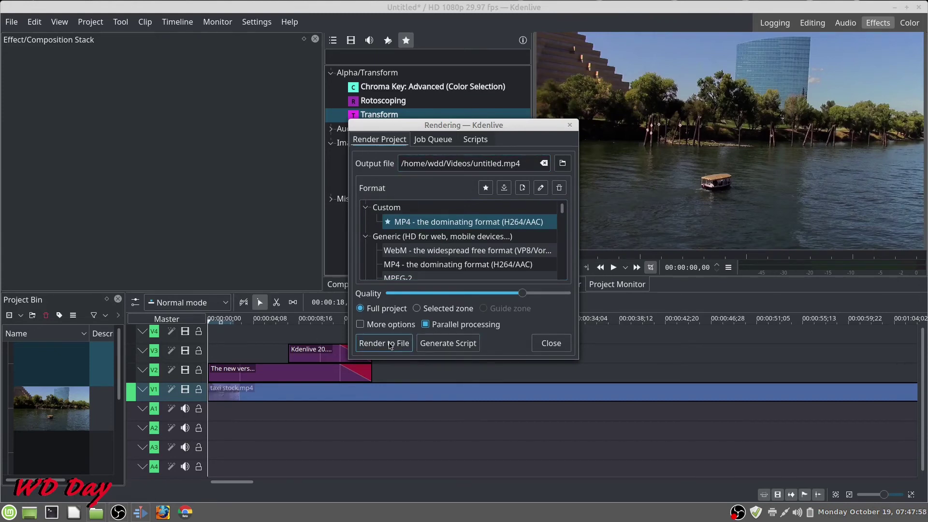
Enable More options and render the full project to untitled.mp4 with the MP4 H264/AAC preset.
click(362, 324)
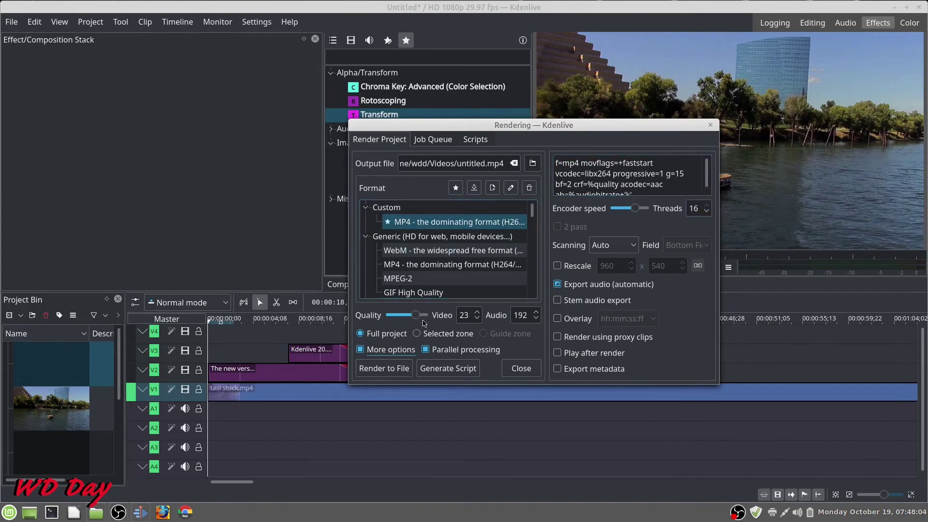
click(385, 370)
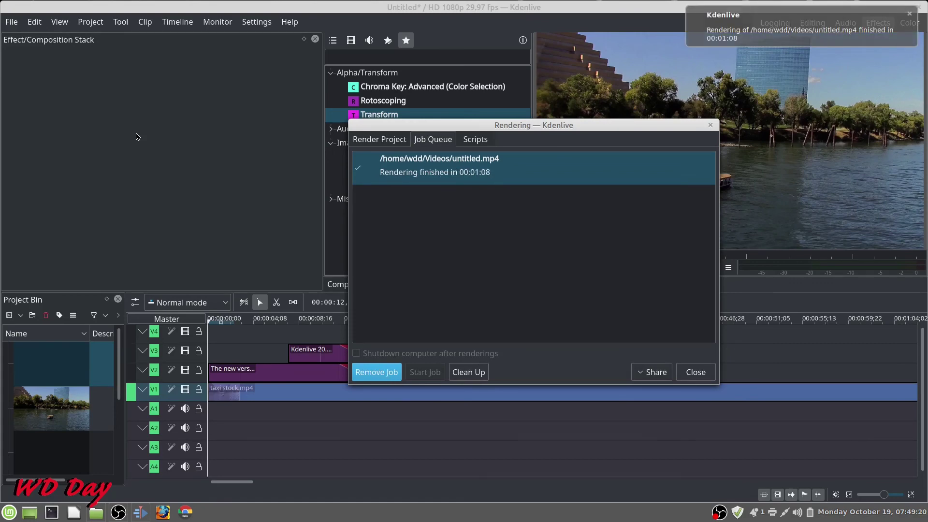
Close the finished render window, park the playhead at the clip end, and bring OBS Studio forward.
click(706, 376)
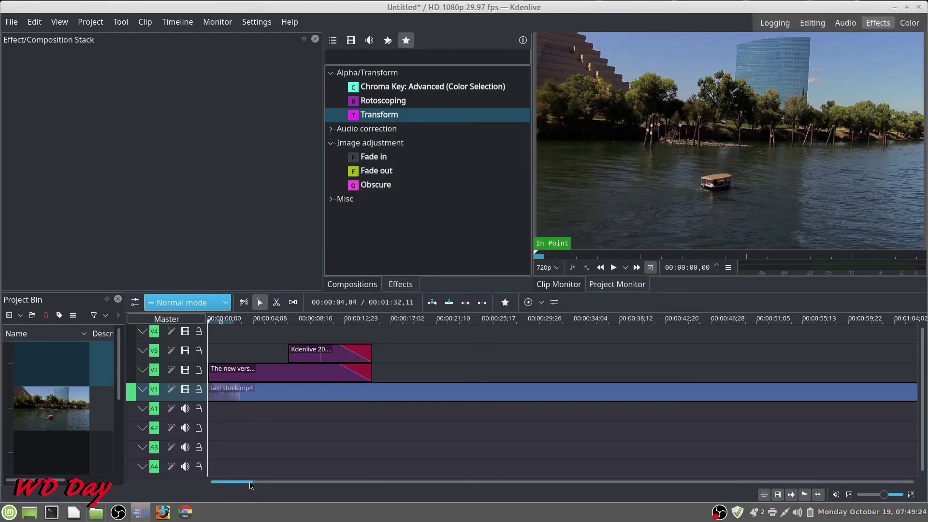
drag(253, 483, 290, 483)
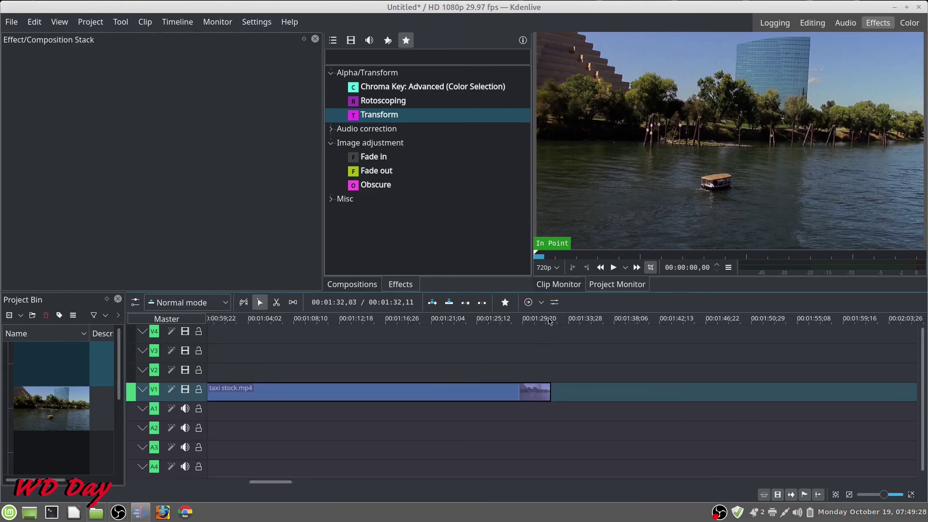
click(549, 320)
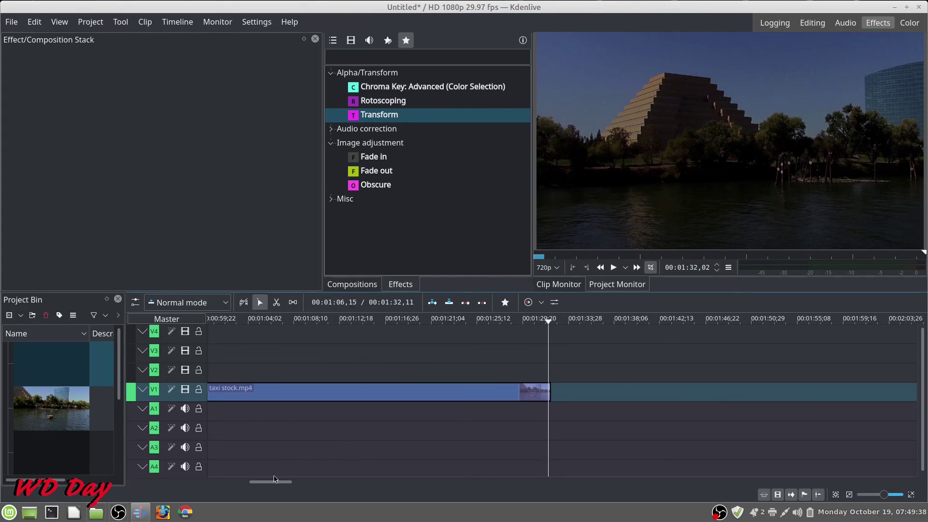
drag(274, 482, 196, 491)
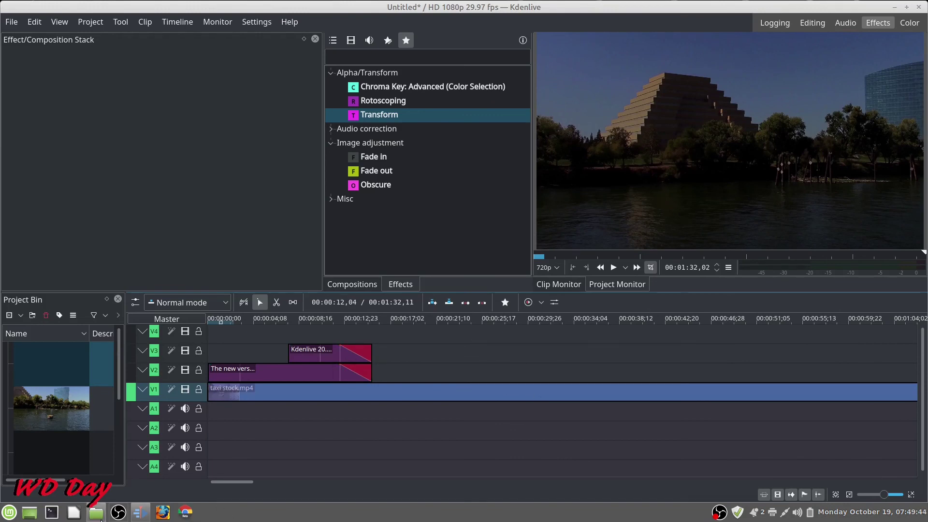
click(119, 514)
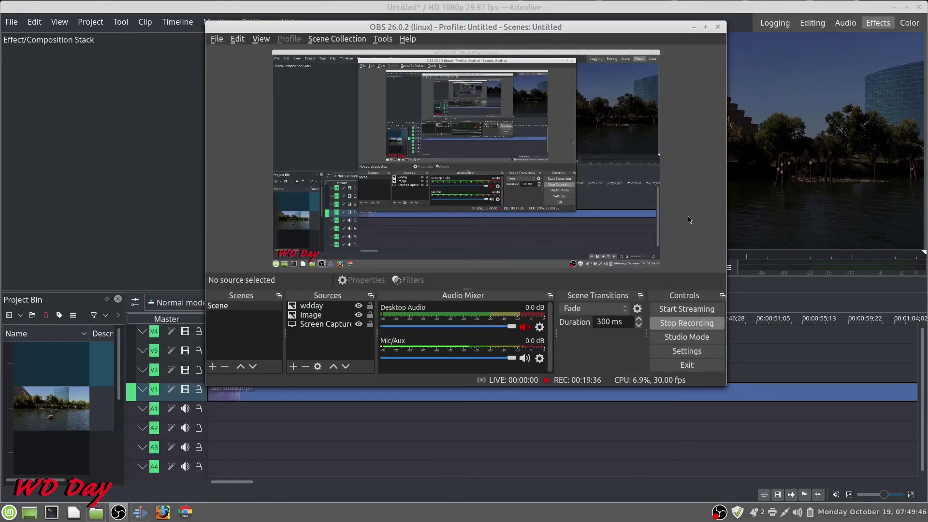